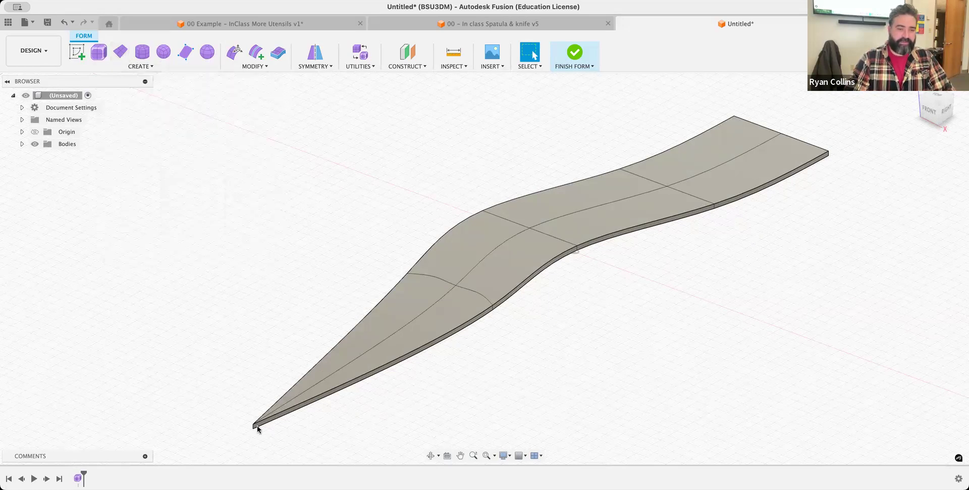
scroll(255, 427, up, 3)
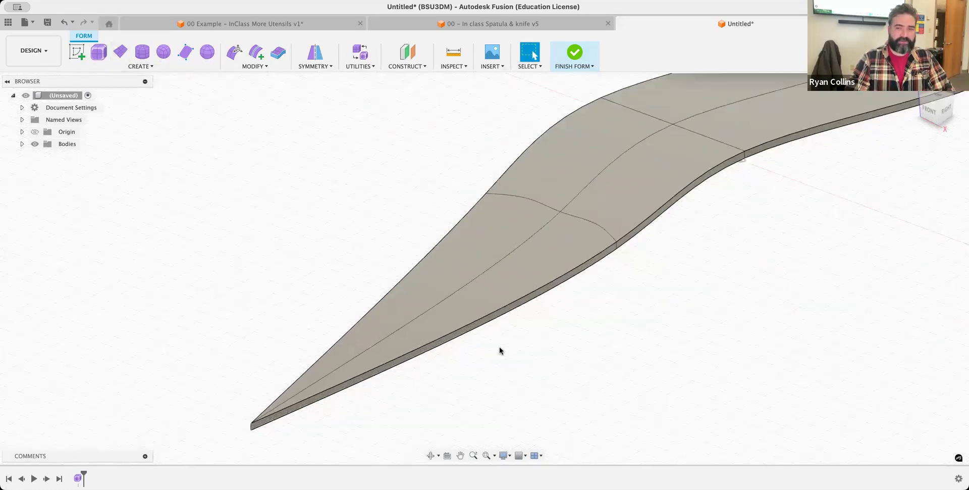
scroll(556, 336, down, 5)
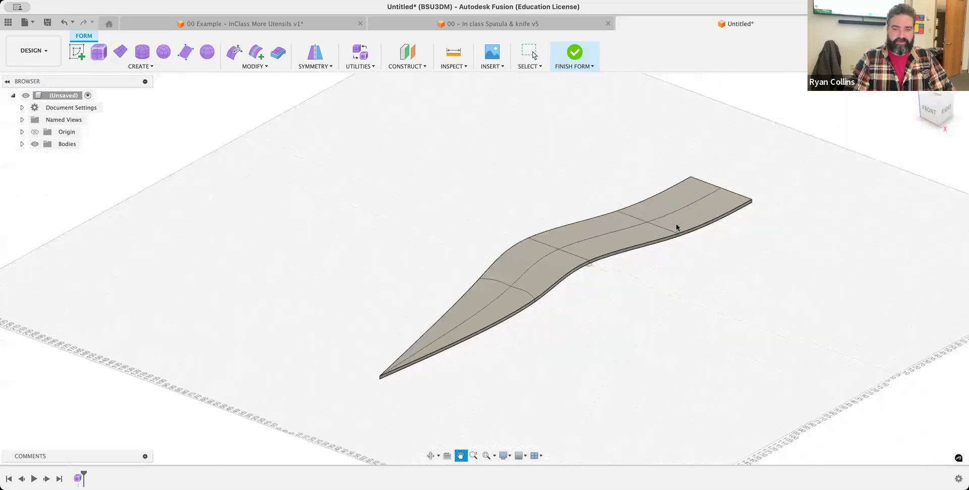
drag(676, 227, 635, 218)
key(Escape)
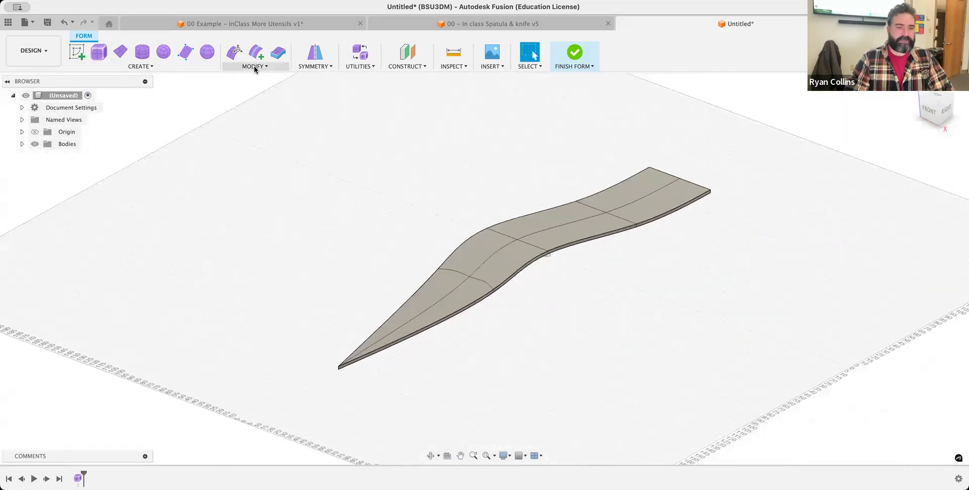
click(254, 66)
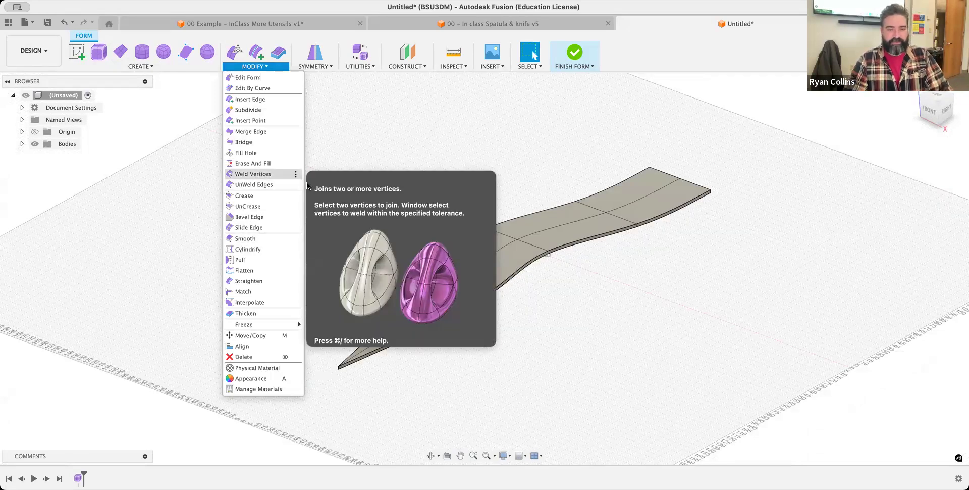
scroll(486, 353, up, 10)
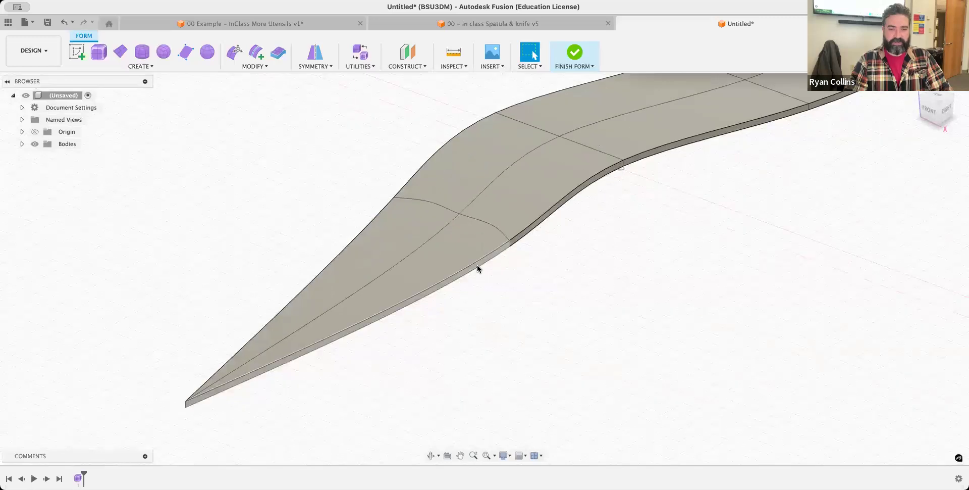
scroll(486, 262, up, 3)
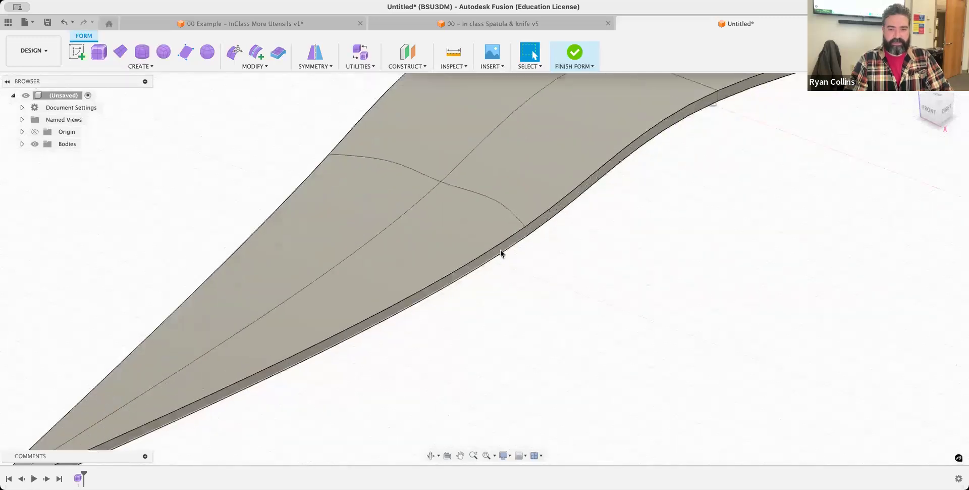
click(502, 249)
key(Escape)
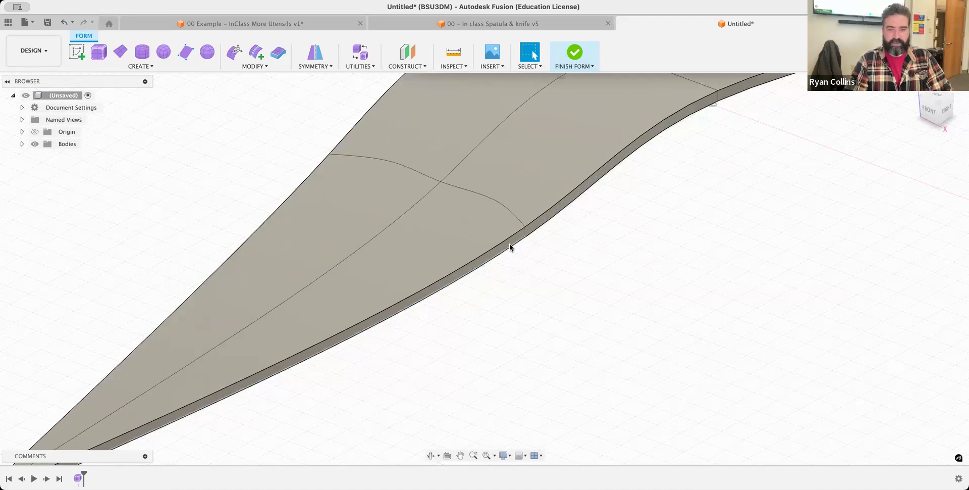
Delete the four narrow side faces along one long edge of the knife form, from the pointed tip to the square end
mouse_move(521, 251)
shift+middle_down()
mouse_move(520, 242)
mouse_move(516, 256)
shift+middle_up()
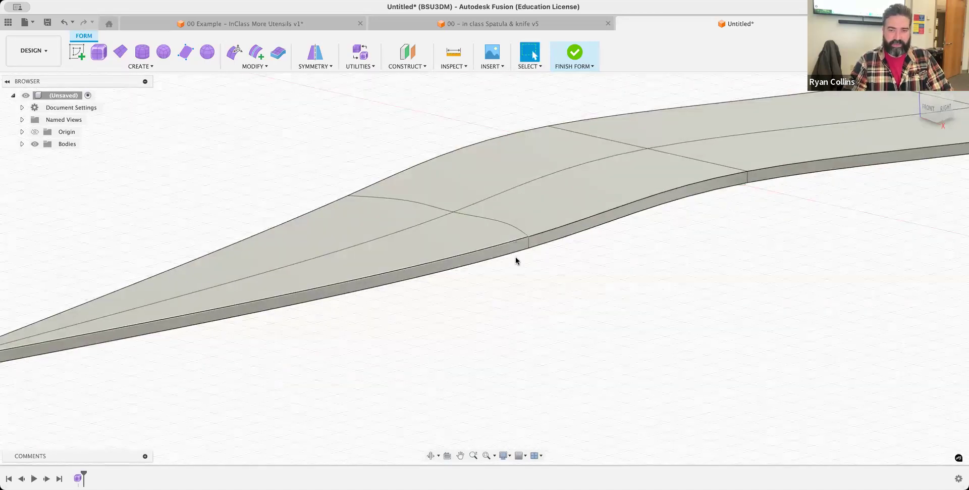
scroll(515, 256, up, 3)
scroll(519, 244, up, 3)
click(523, 228)
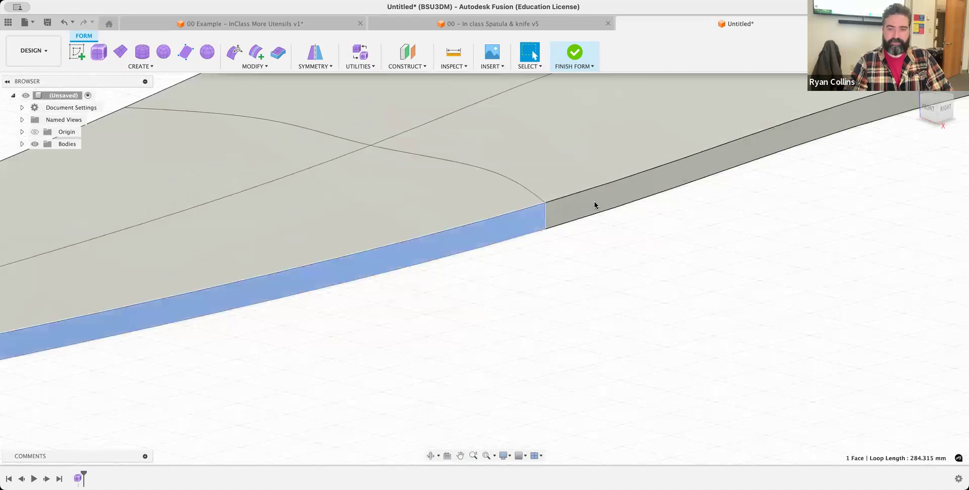
click(595, 203)
shift+click(530, 222)
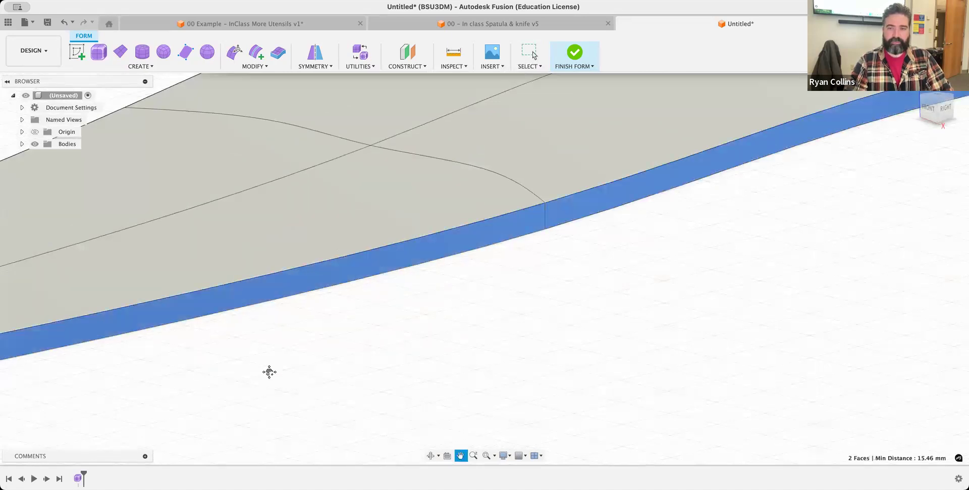
shift+middle_drag(275, 366, 621, 229)
shift+click(620, 222)
shift+middle_drag(630, 314, 692, 243)
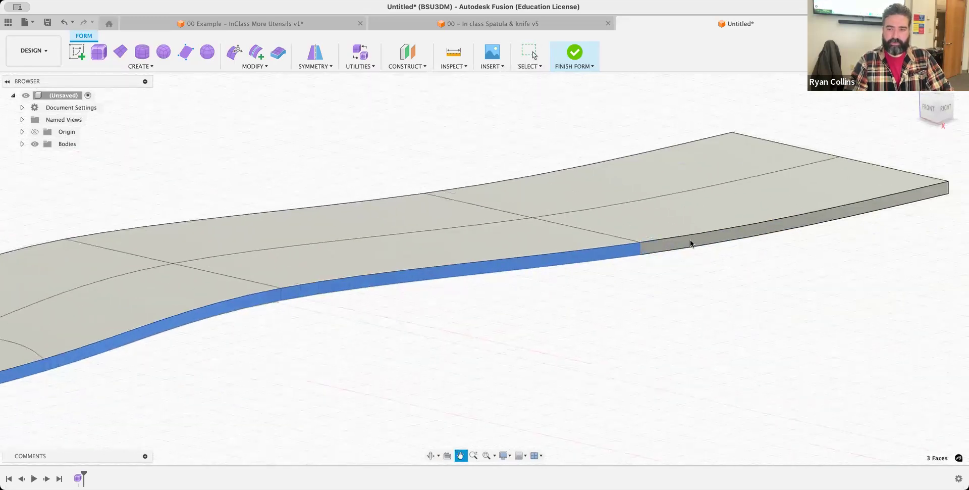
shift+click(691, 243)
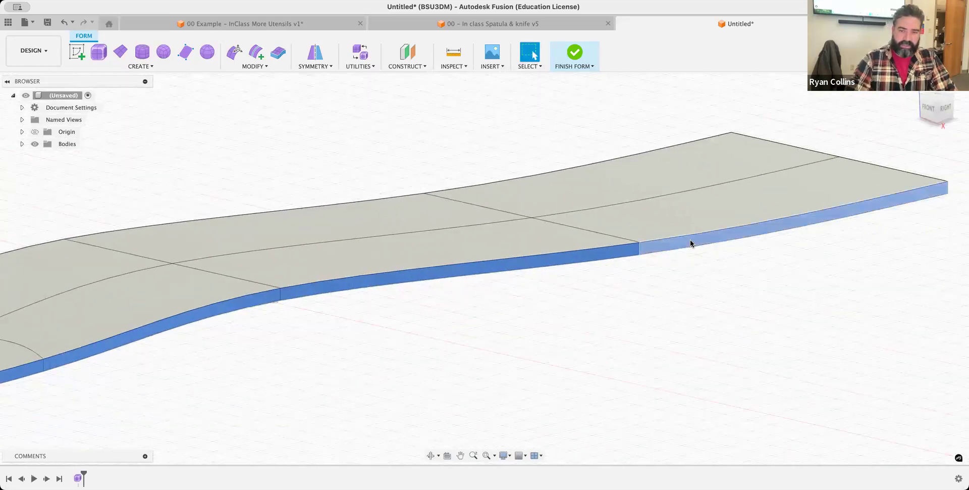
key(Delete)
Weld the upper vertices to the lower ones at the pointed tip and at the next pair along the open side, using Vertex to Vertex mode
middle_drag(476, 286, 635, 216)
shift+middle_drag(445, 275, 471, 273)
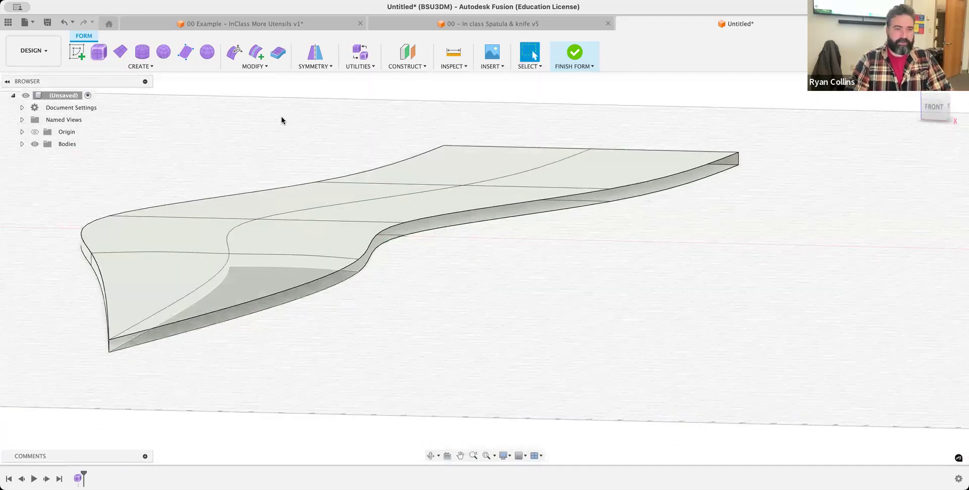
click(254, 66)
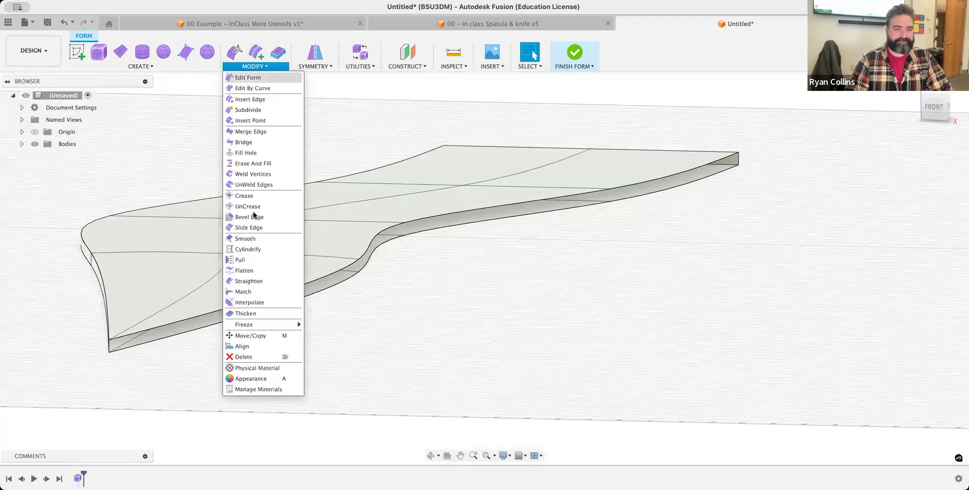
click(254, 173)
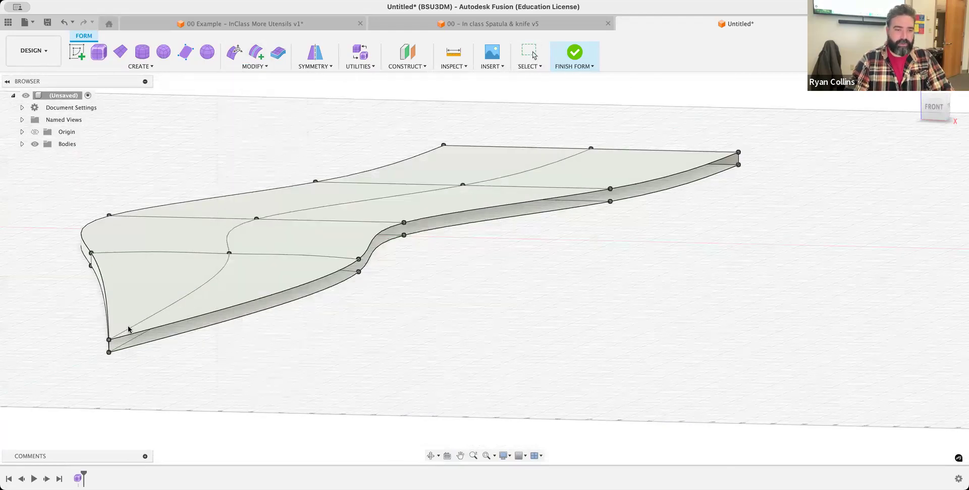
click(109, 352)
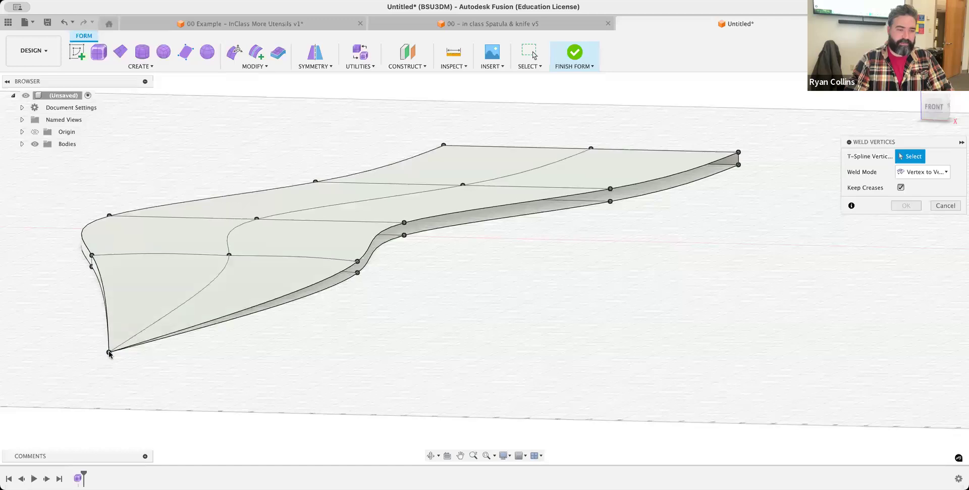
click(357, 262)
click(358, 273)
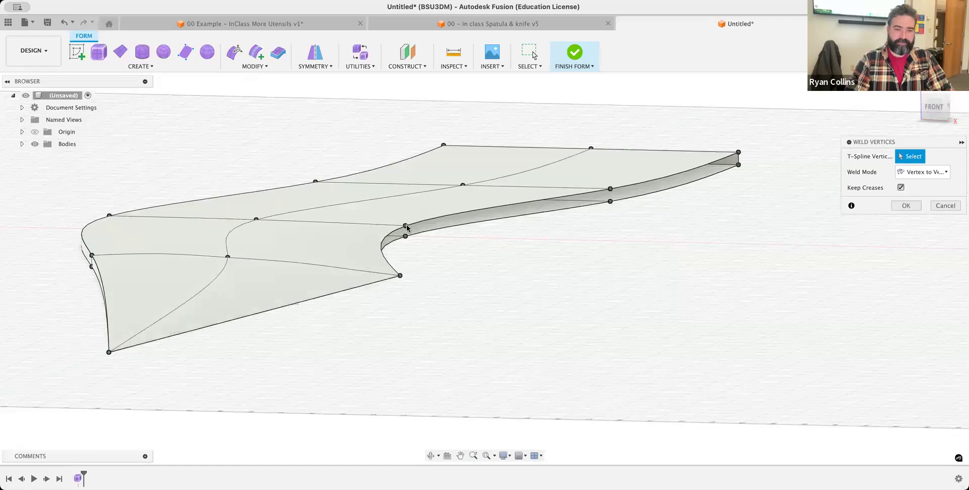
Weld the remaining three upper and lower vertex pairs along the open side up to the square end
click(407, 233)
click(407, 236)
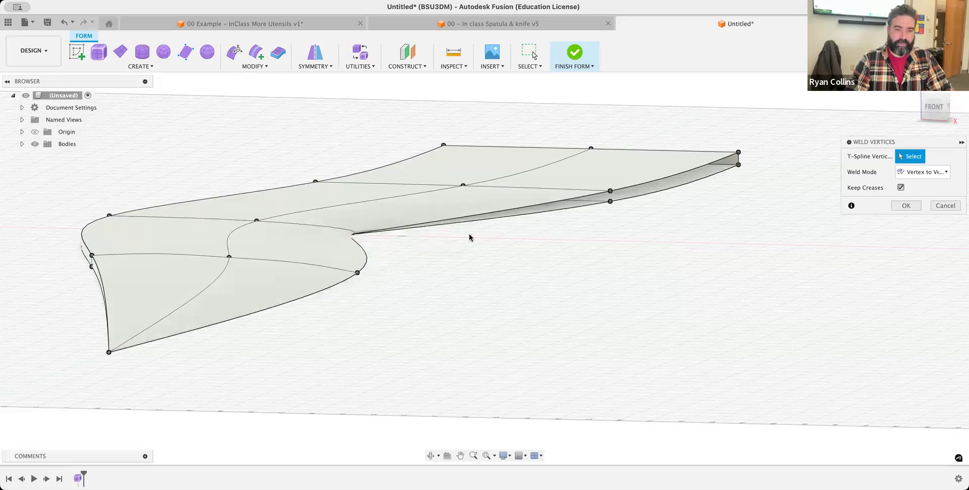
click(610, 191)
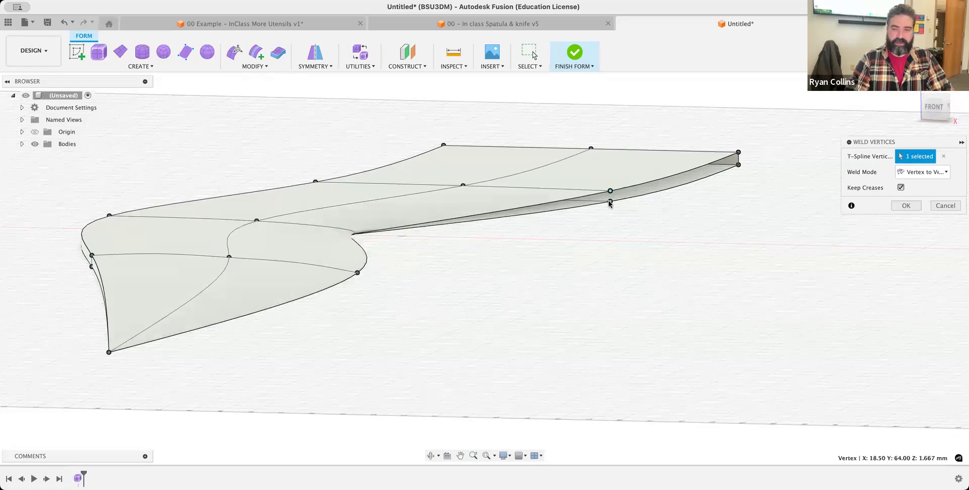
click(611, 202)
click(738, 153)
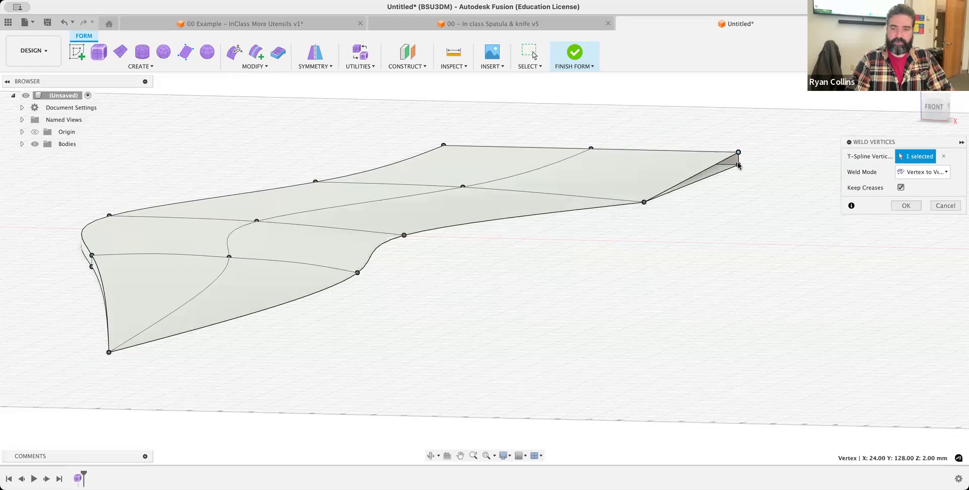
click(738, 164)
shift+middle_drag(348, 287, 295, 201)
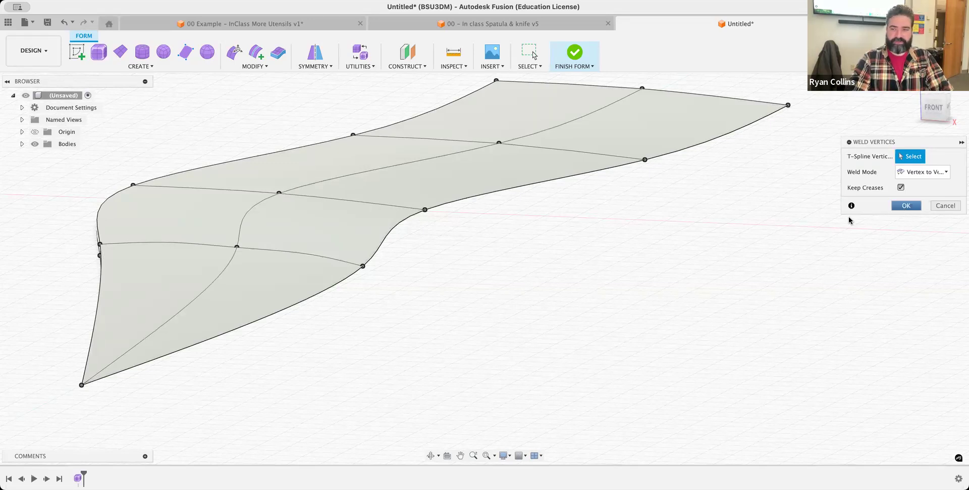
key(Return)
Finish the form to inspect the body from its square end, and reopen the form for editing
click(576, 57)
shift+middle_drag(491, 238, 354, 243)
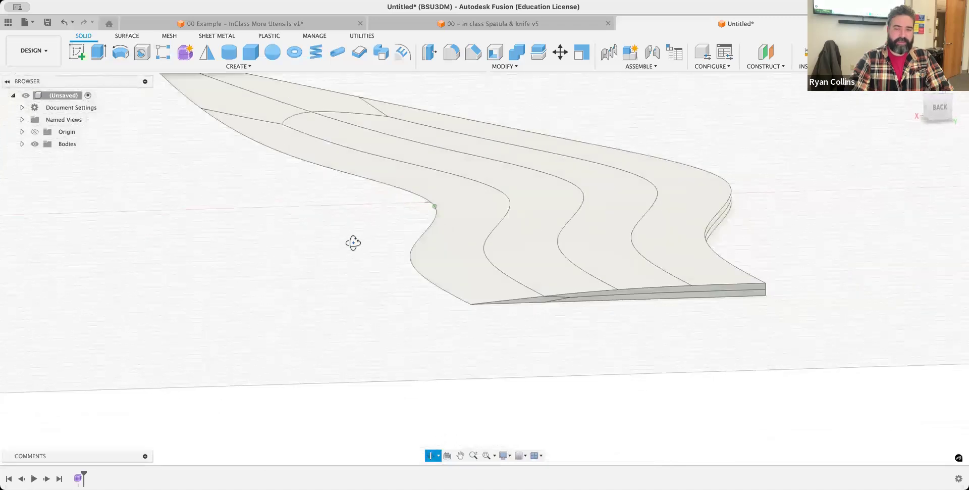
double_click(504, 215)
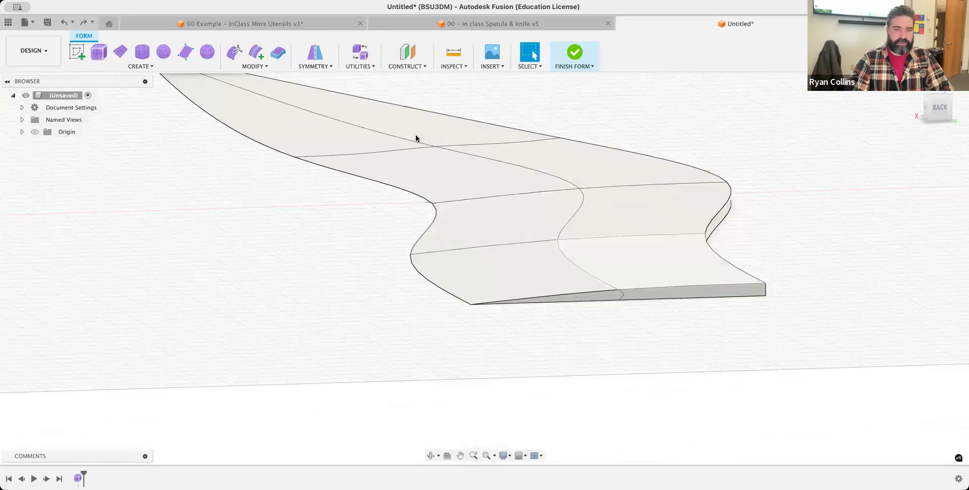
Crease the central lengthwise edge runs on both the top and bottom surfaces of the form
click(255, 66)
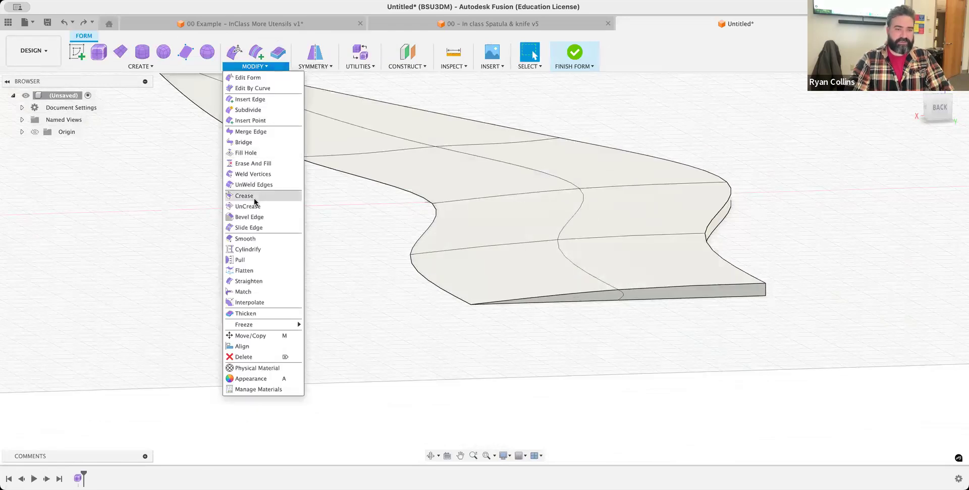
click(247, 197)
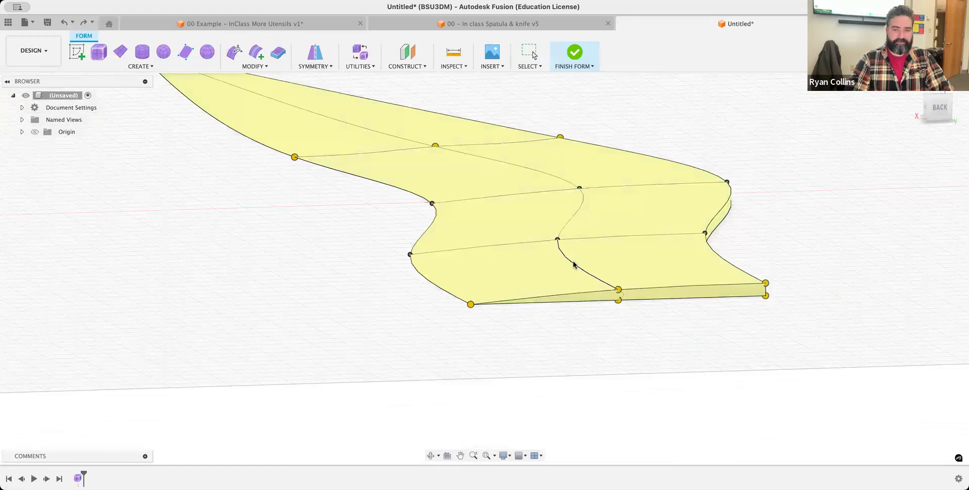
click(564, 184)
middle_drag(583, 331, 584, 293)
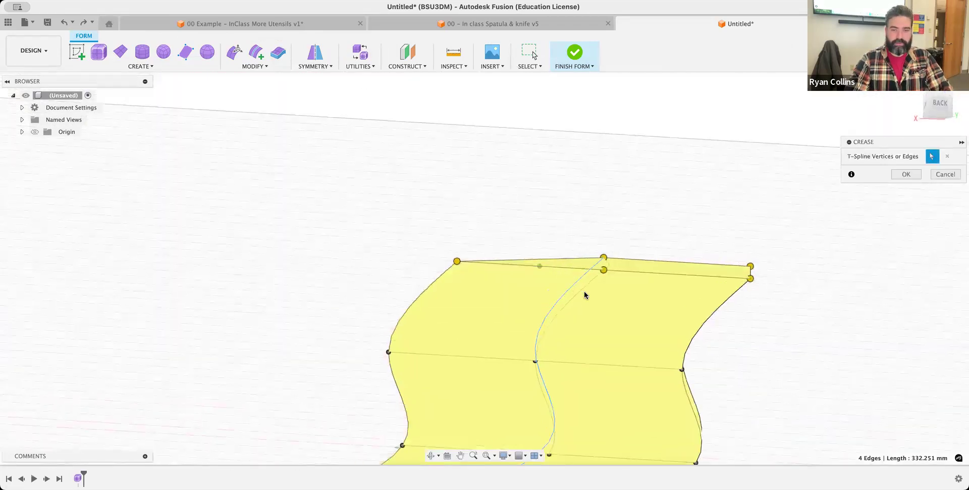
double_click(584, 293)
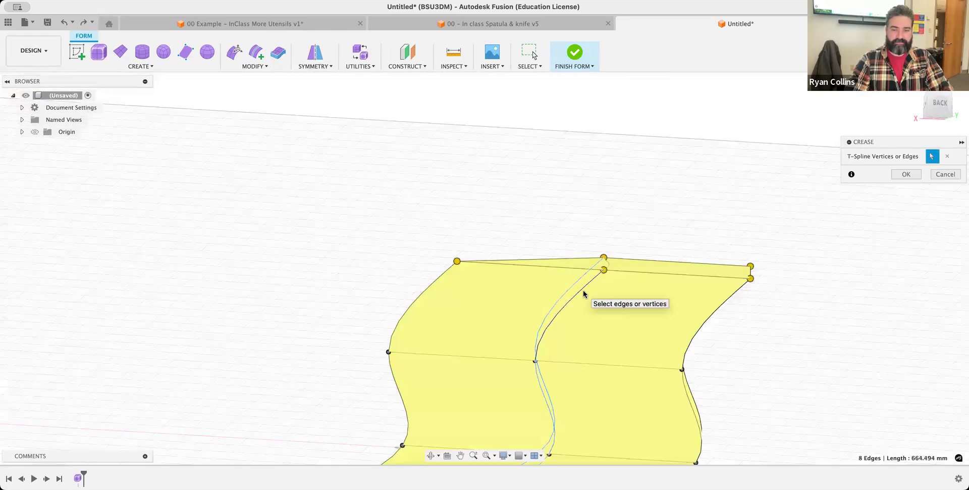
click(906, 175)
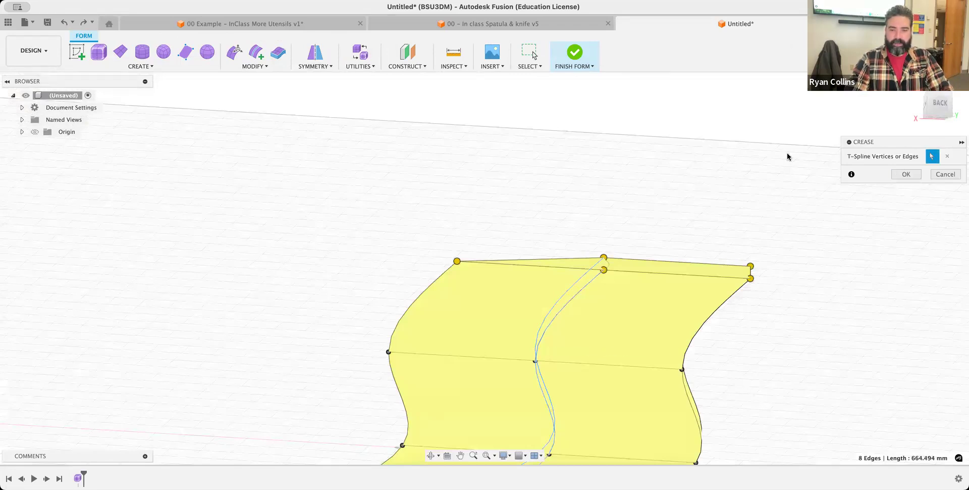
Finish the creased form and return to solid modelling
click(943, 103)
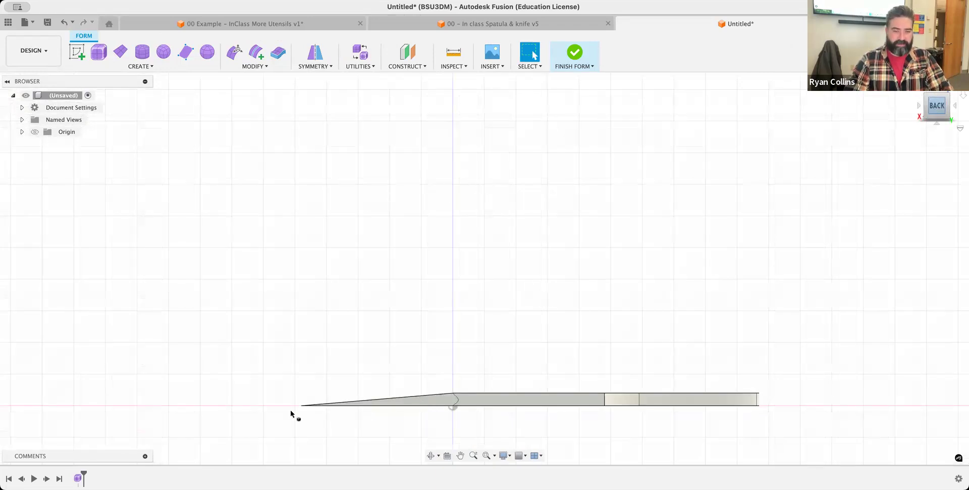
shift+middle_drag(325, 379, 483, 400)
shift+middle_drag(546, 371, 639, 369)
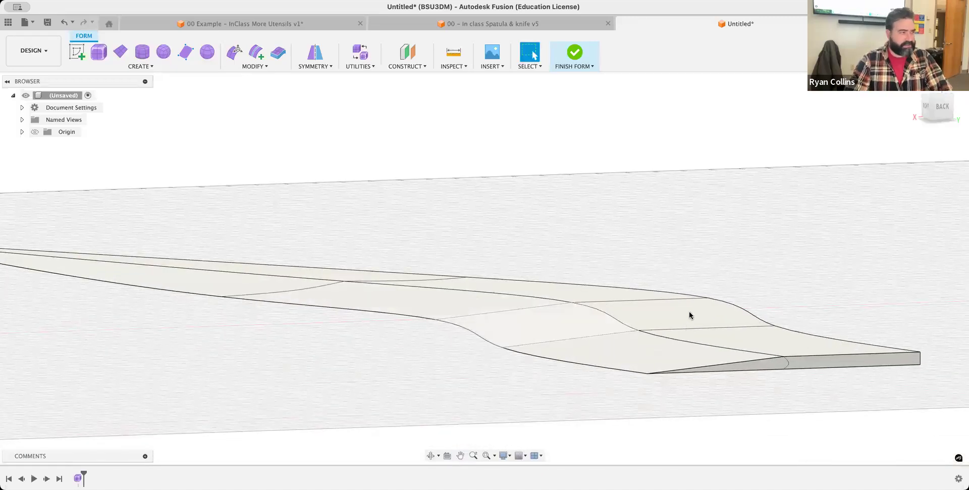
shift+middle_drag(735, 333, 713, 337)
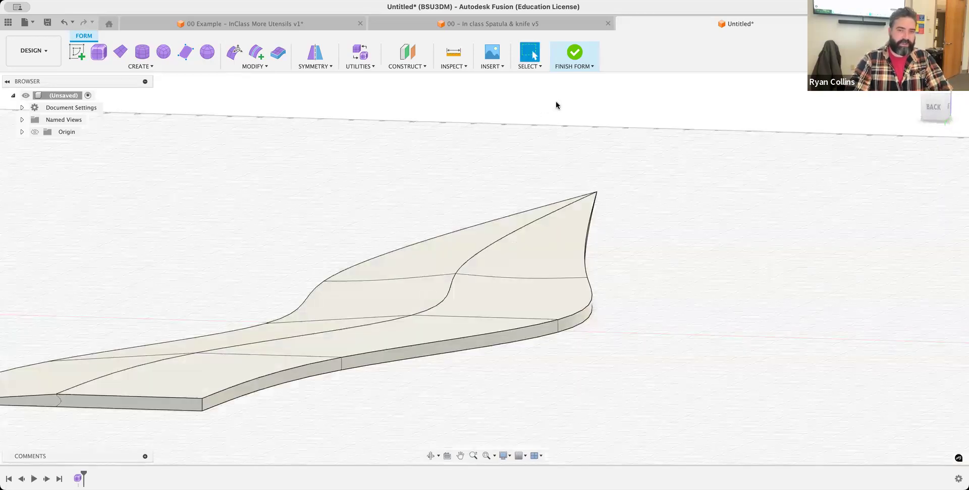
click(575, 53)
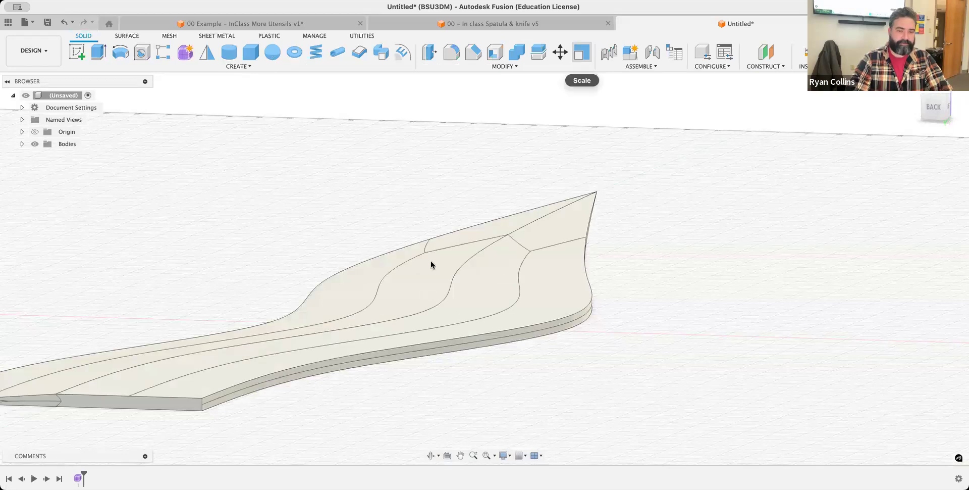
Try to chamfer the upper and lower edge chains of the knife's thick side with an equal distance of 1 mm
click(475, 52)
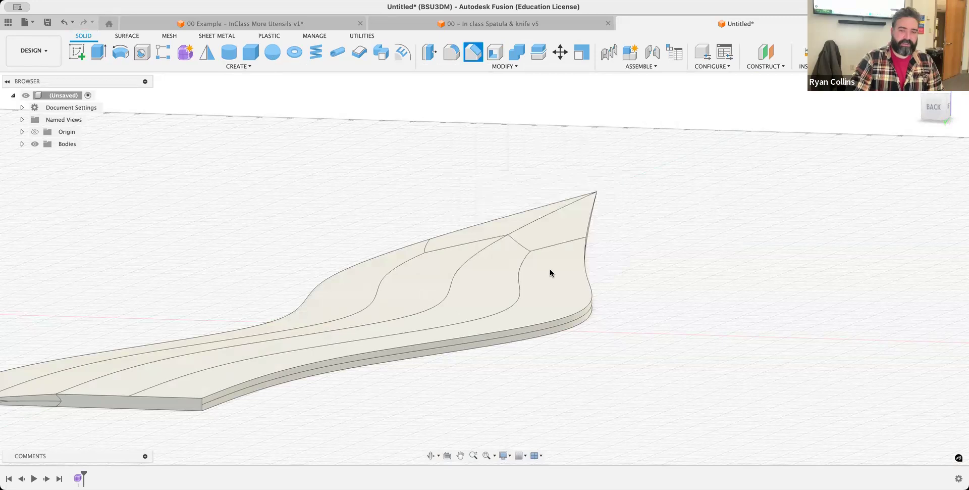
click(562, 315)
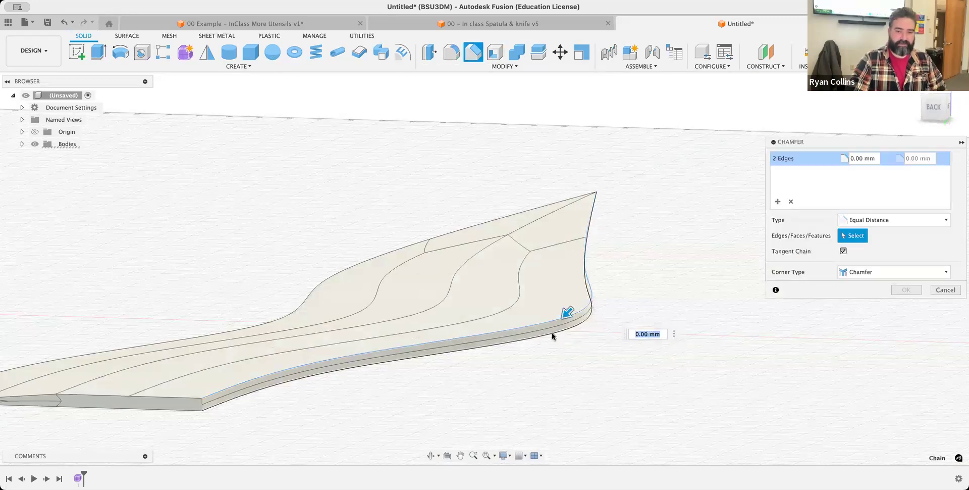
click(554, 331)
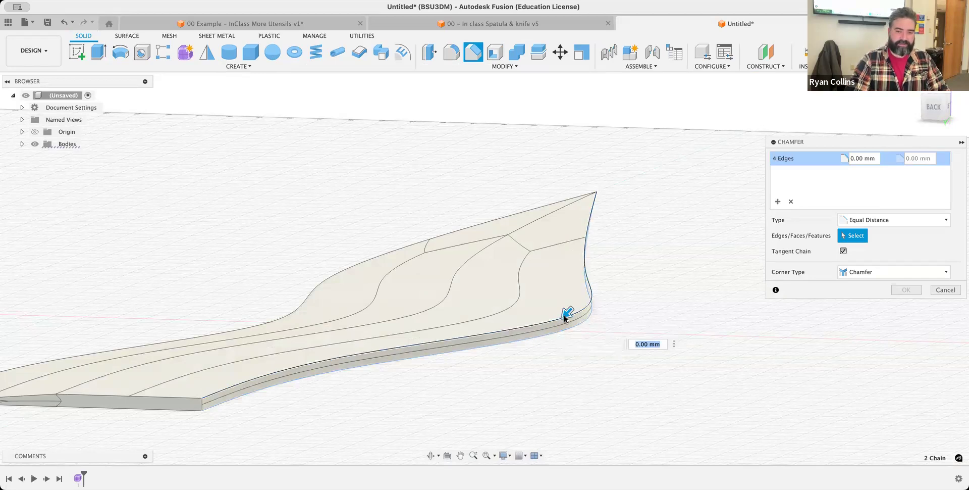
drag(563, 317, 559, 320)
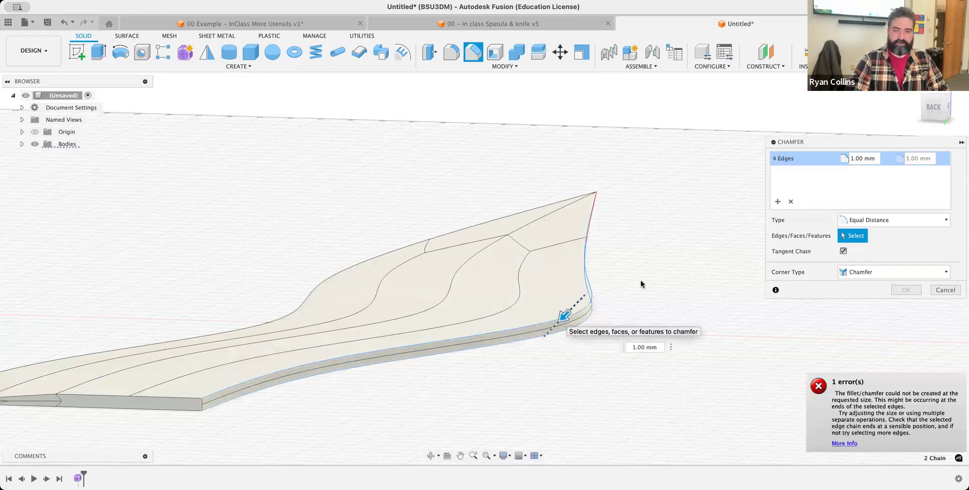
shift+middle_drag(567, 225, 451, 243)
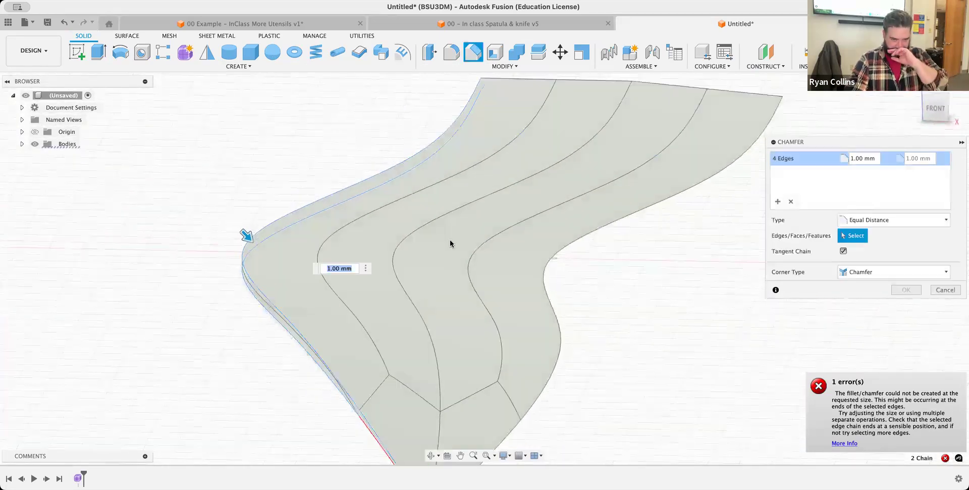
shift+middle_drag(407, 302, 444, 328)
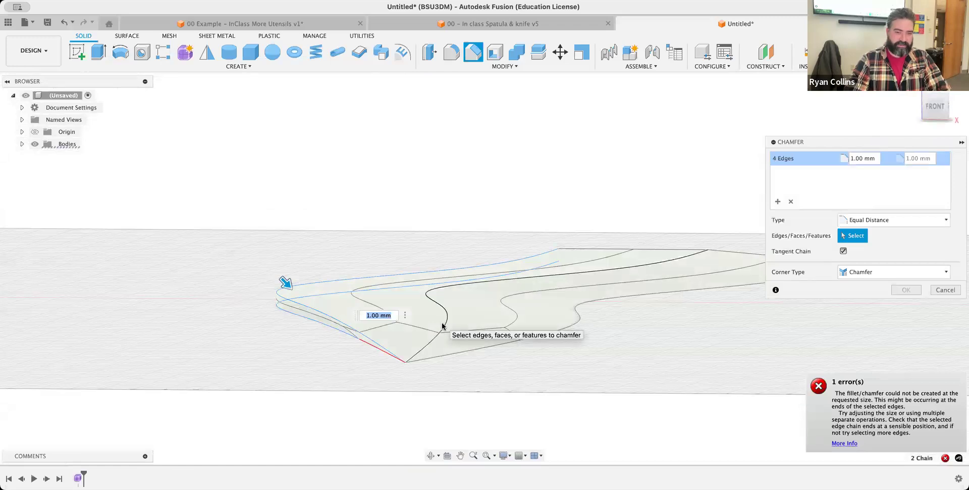
click(945, 289)
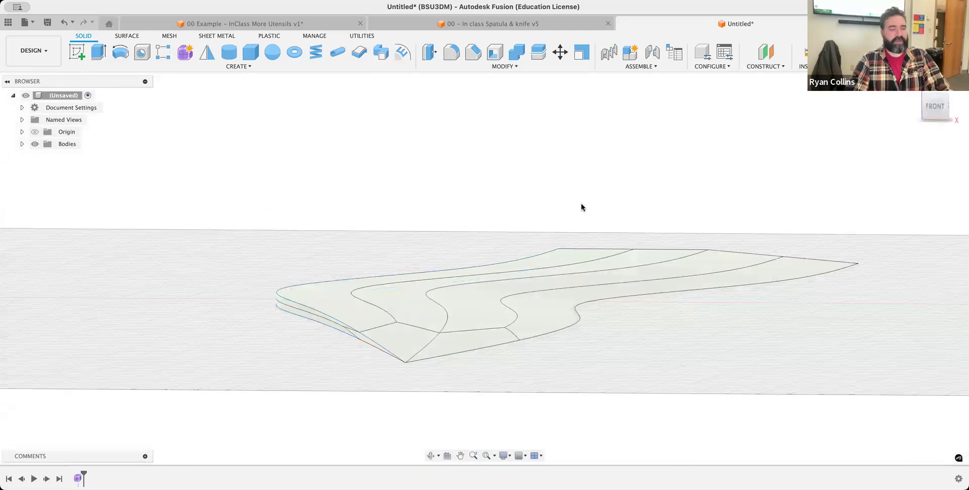
shift+middle_drag(369, 232, 309, 359)
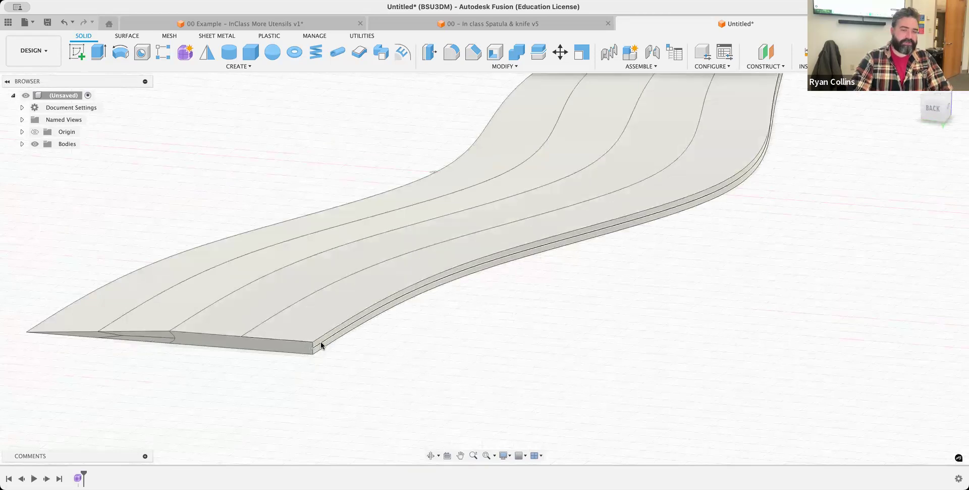
click(321, 344)
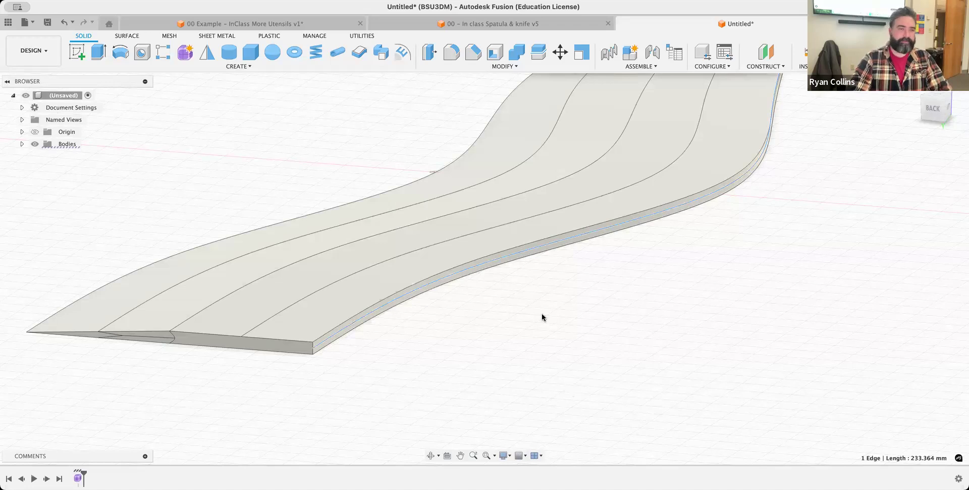
click(77, 52)
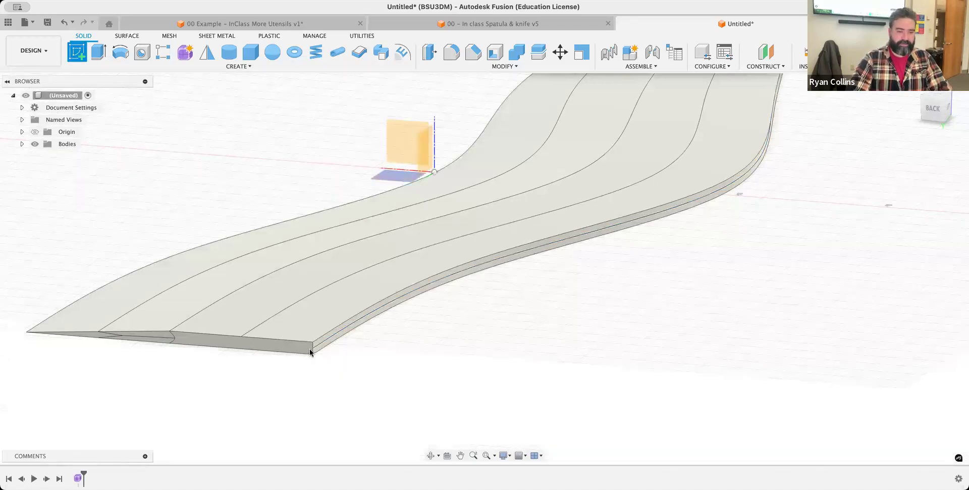
key(Escape)
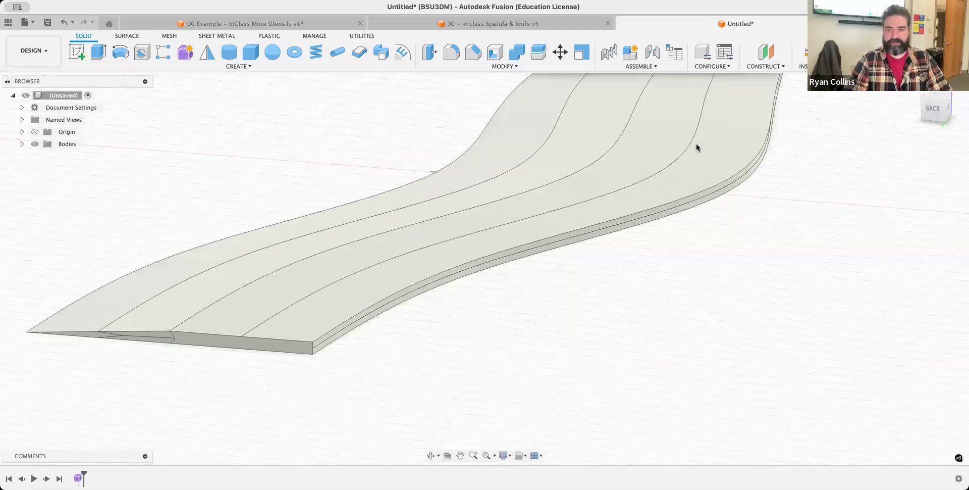
Construct a plane along the middle edge of the thick side, at proportional distance 1, where the edge meets the square end
click(772, 67)
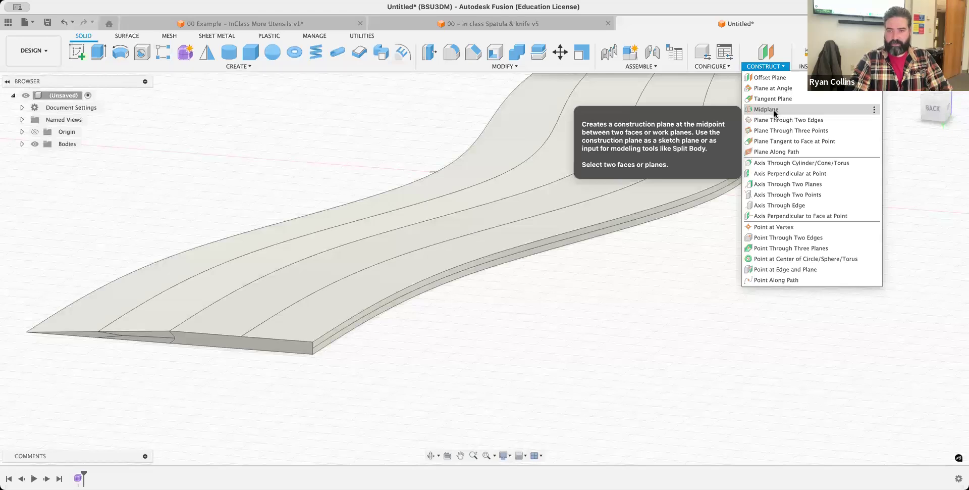
click(439, 321)
scroll(351, 344, up, 5)
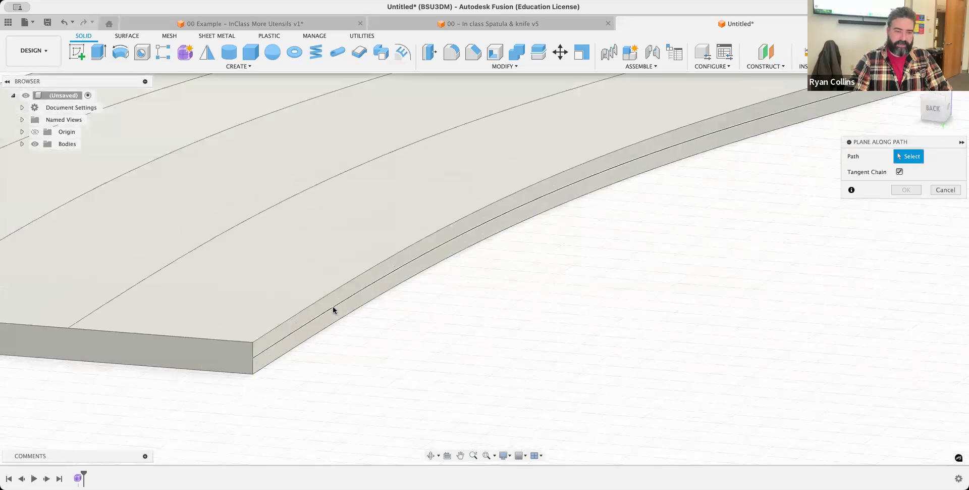
click(333, 308)
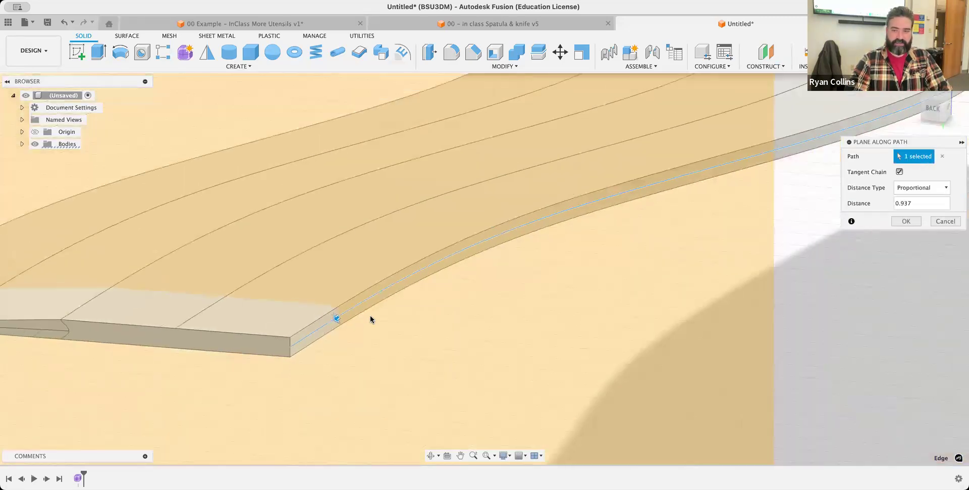
scroll(361, 323, down, 2)
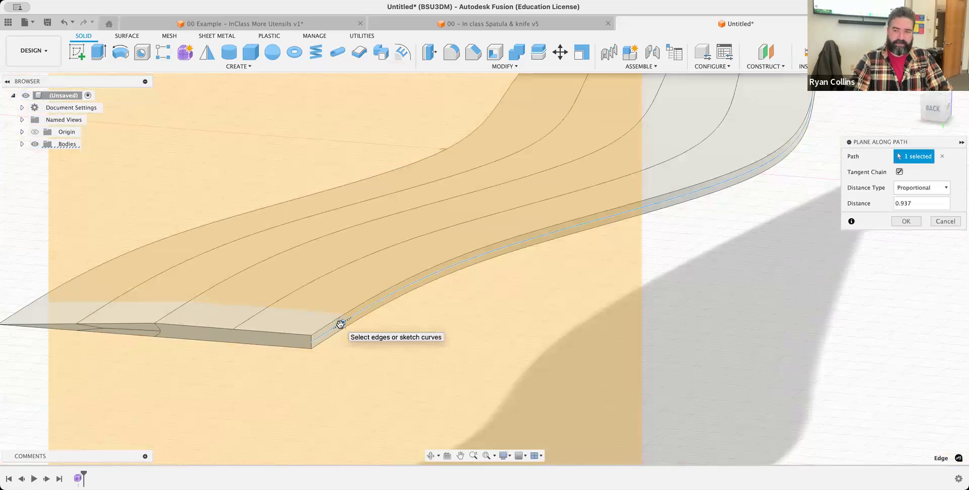
click(936, 207)
key(BackSpace)
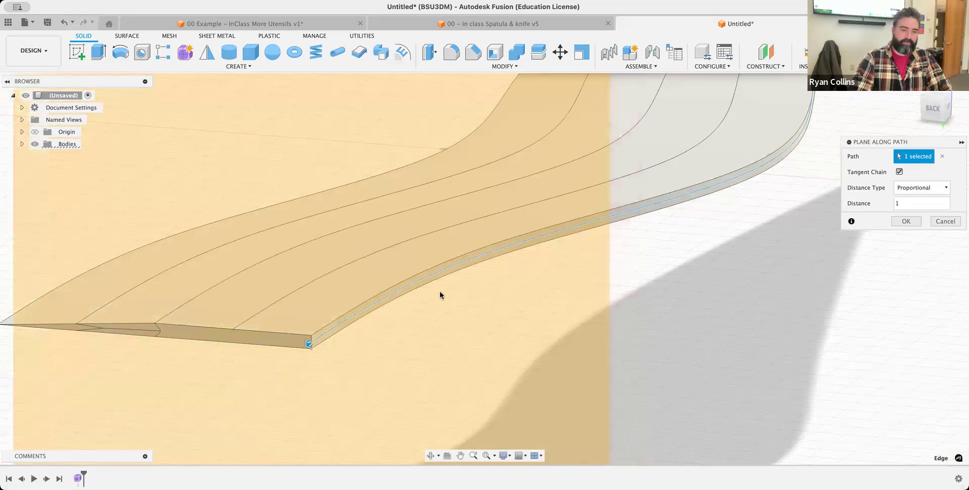
middle_drag(745, 173, 657, 271)
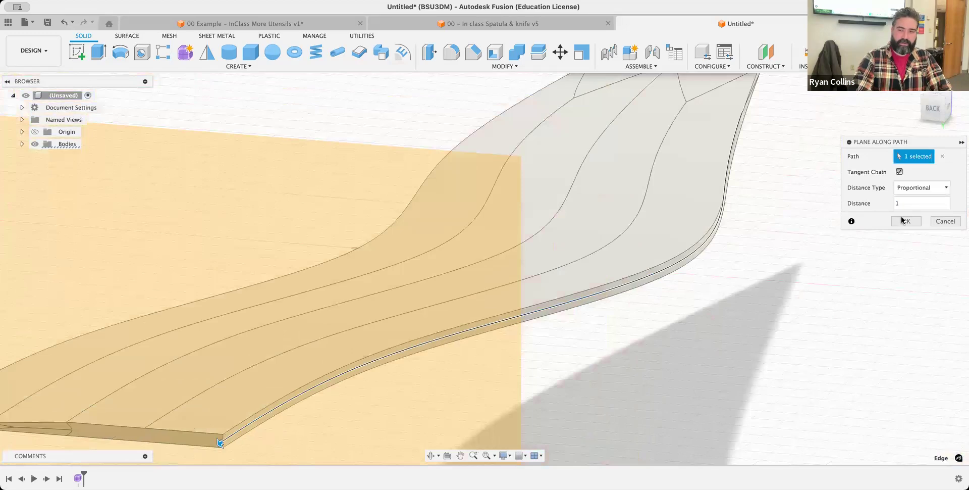
click(903, 220)
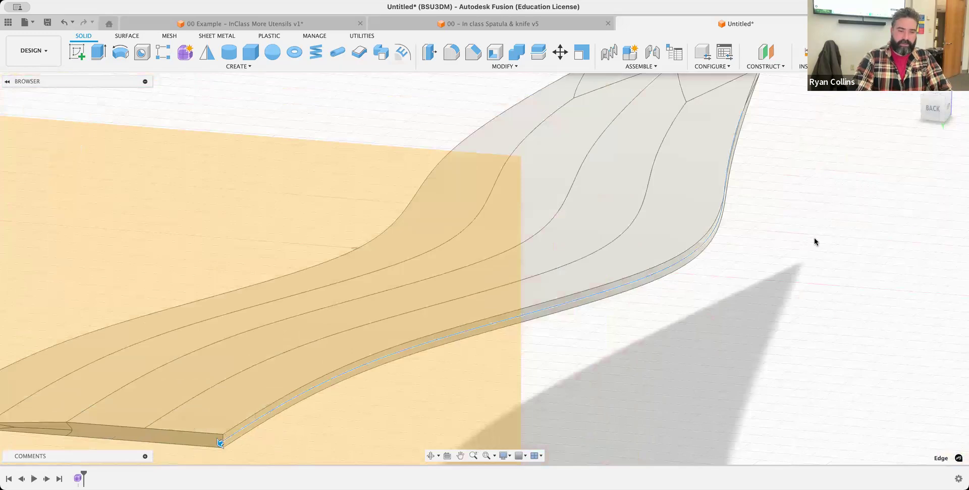
Create a sketch on the construction plane at the square end, and leave the sketch without drawing in it
click(161, 175)
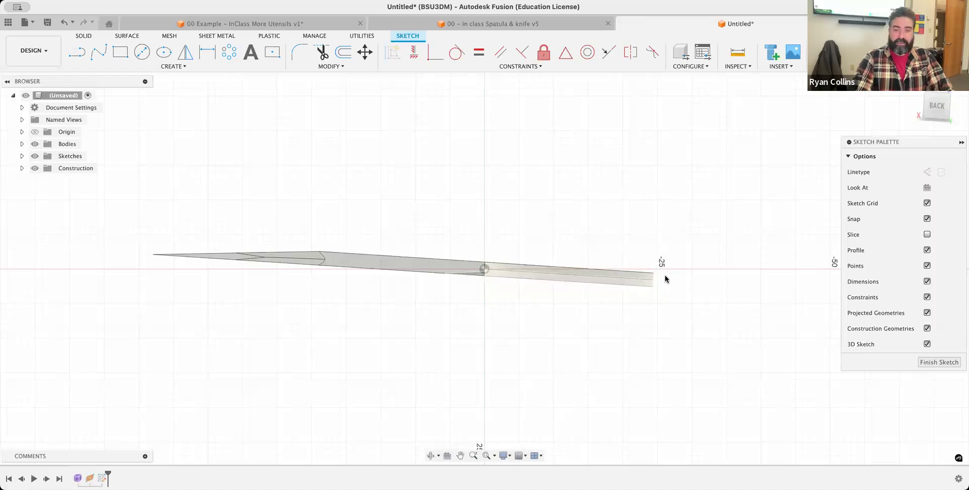
scroll(665, 278, up, 3)
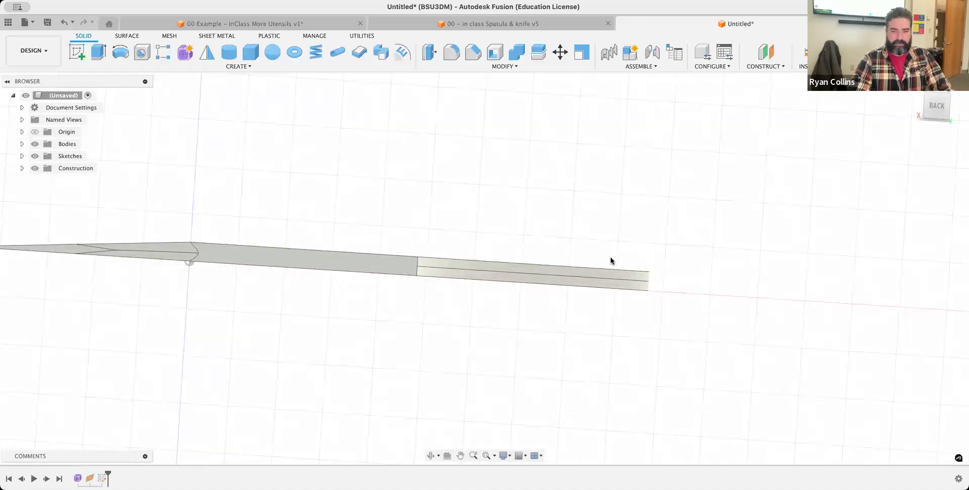
scroll(544, 254, down, 5)
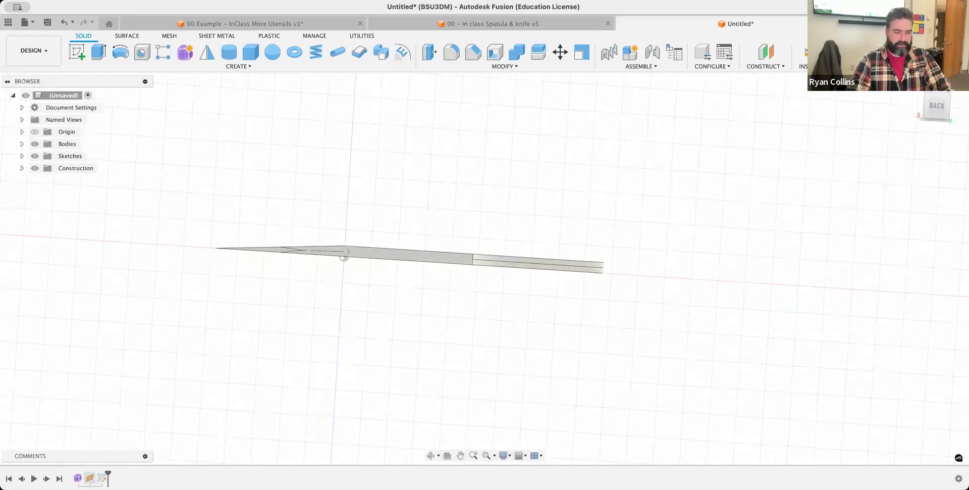
Reopen the plane-along-path feature to check the plane's orientation against the knife from the back, and close it
right_click(89, 477)
click(123, 379)
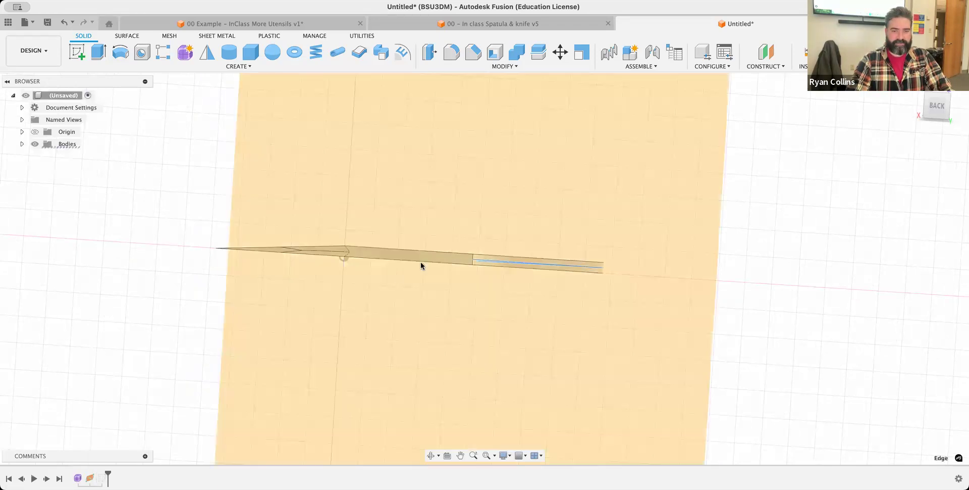
scroll(510, 266, down, 5)
middle_drag(574, 253, 542, 260)
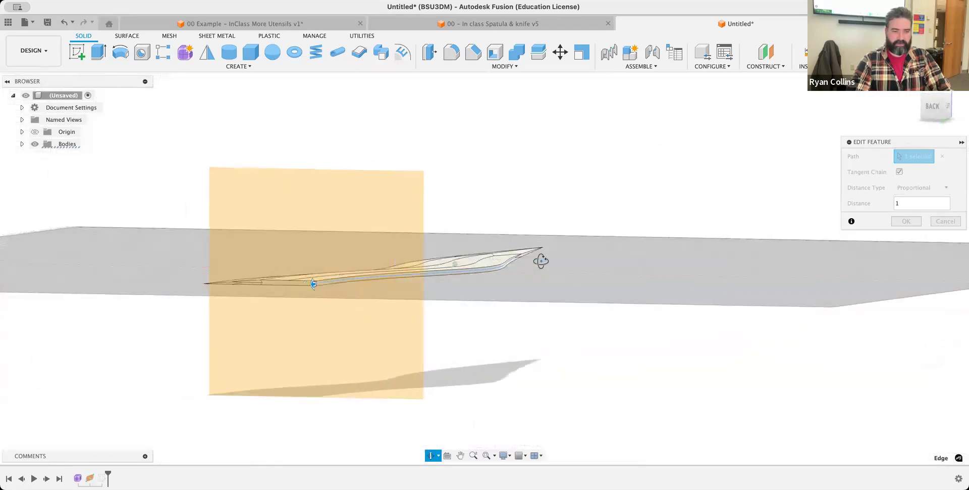
click(935, 106)
click(946, 107)
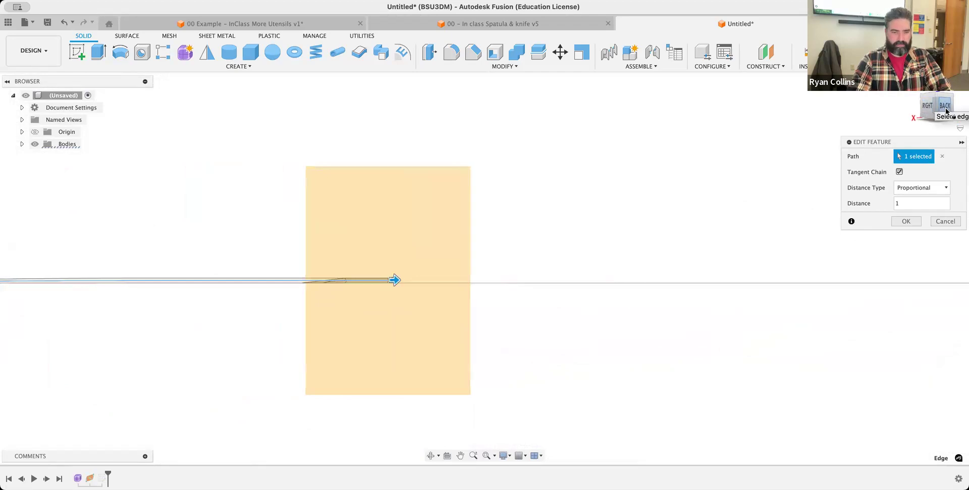
click(905, 222)
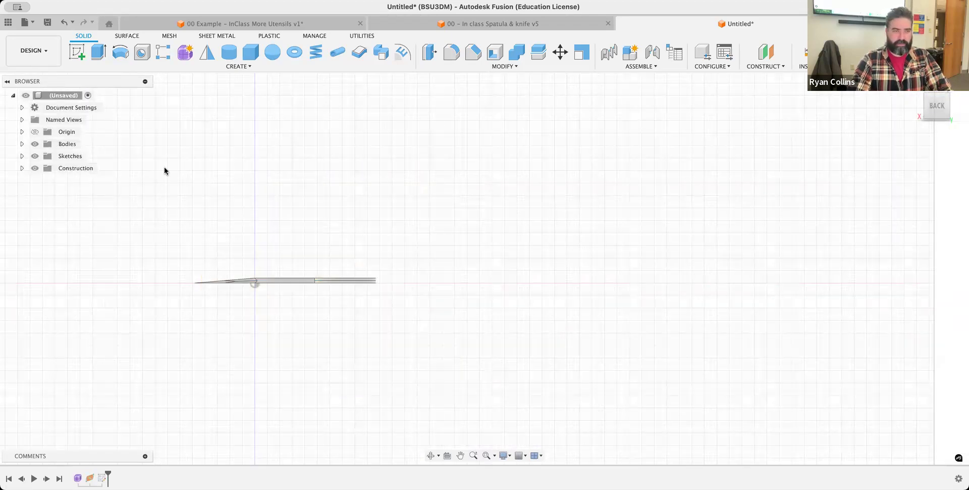
Reopen the sketch and draw a three-point fit spline about 12.7 mm long, sloping through the upper outer corner of the thick side's profile
right_click(103, 477)
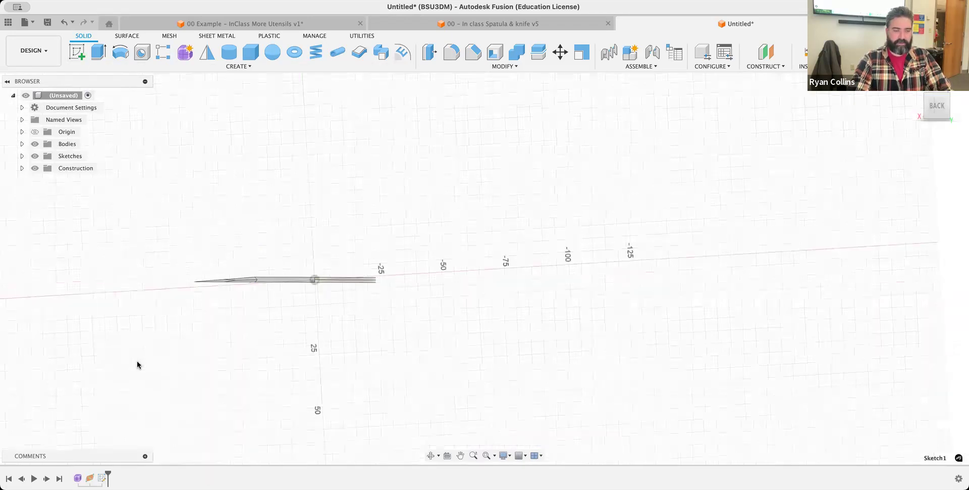
click(140, 365)
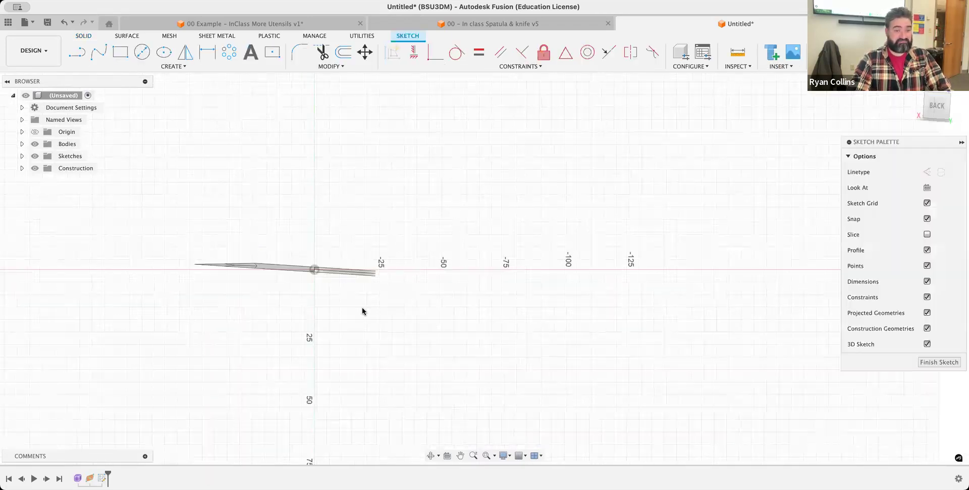
scroll(362, 281, up, 10)
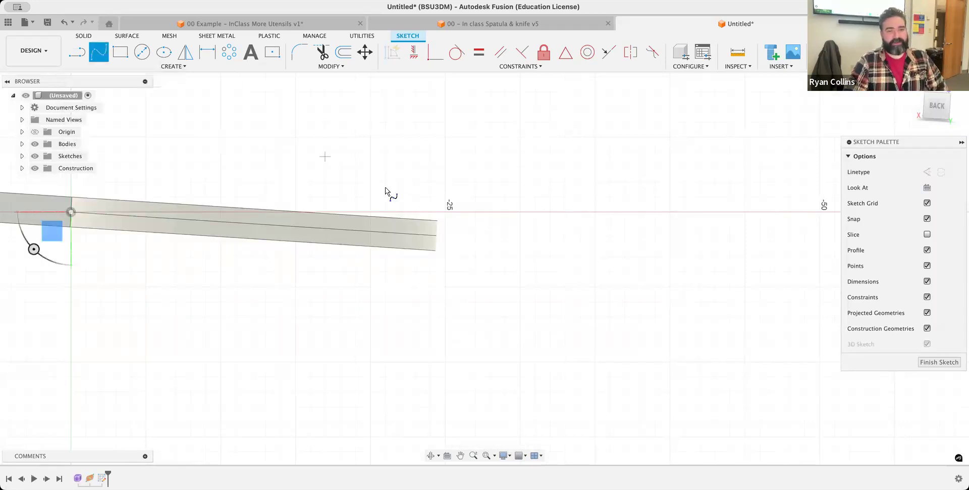
click(281, 189)
click(374, 221)
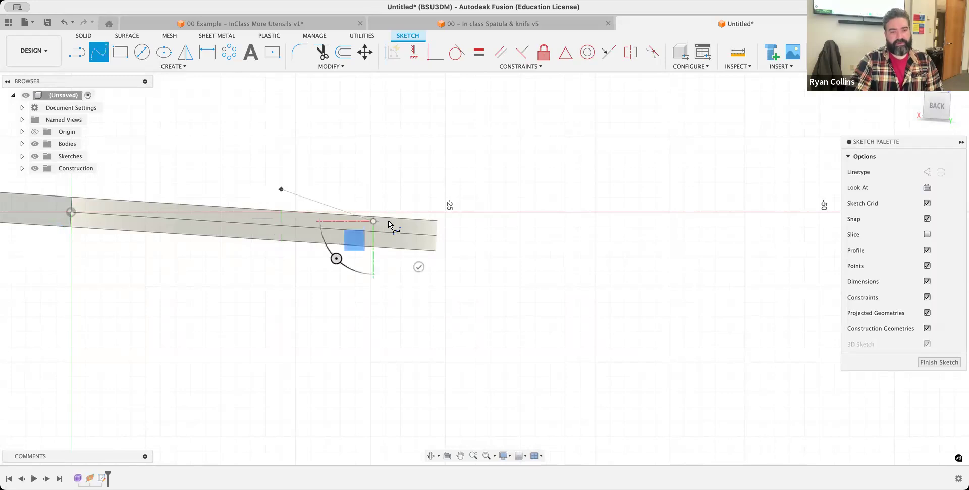
click(464, 237)
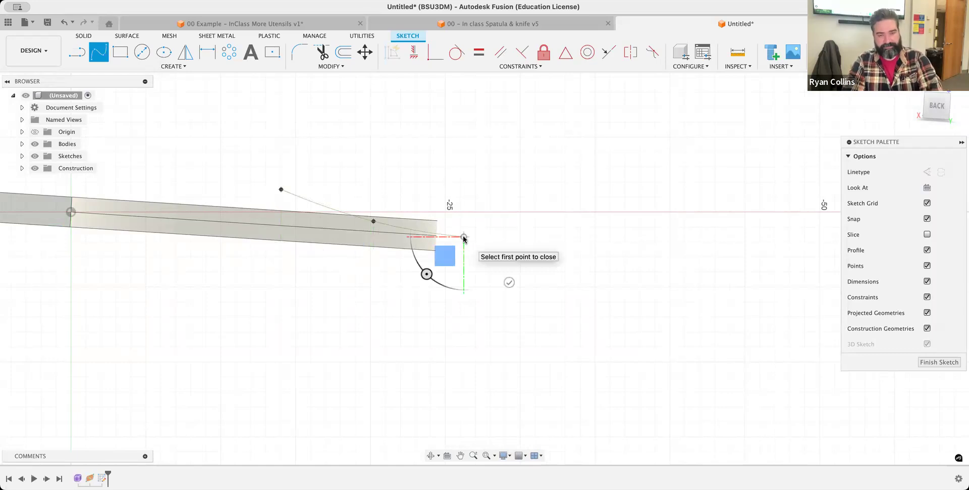
key(Return)
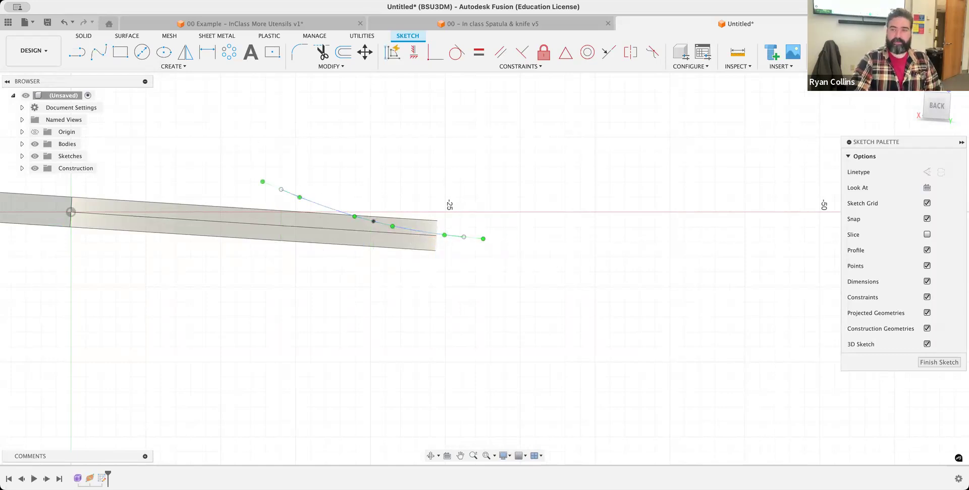
Reopen the sketch and move the spline 22 mm in X, then about 2.7 mm more in X and -1.8 mm in Y, onto the thick side's corner
mouse_move(567, 194)
shift+middle_down()
mouse_move(493, 208)
mouse_move(693, 182)
mouse_move(824, 191)
mouse_move(904, 122)
shift+middle_up()
click(932, 114)
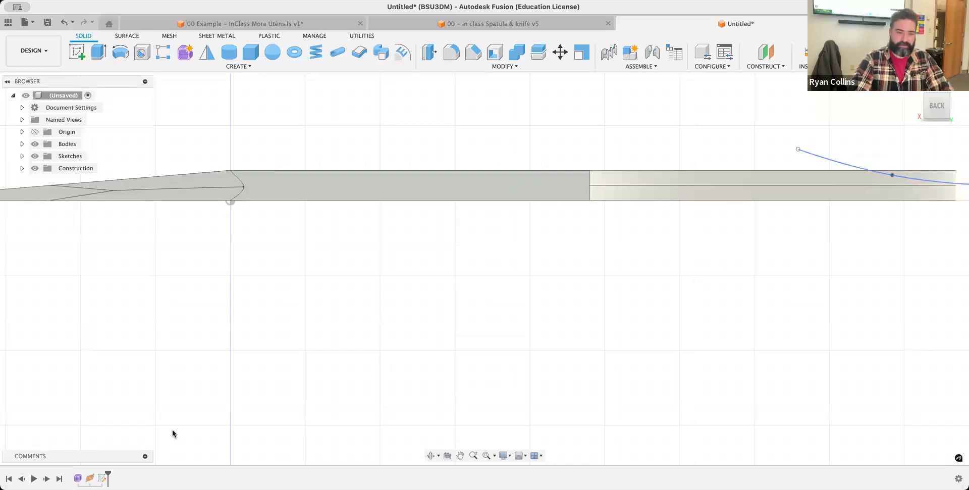
right_click(102, 478)
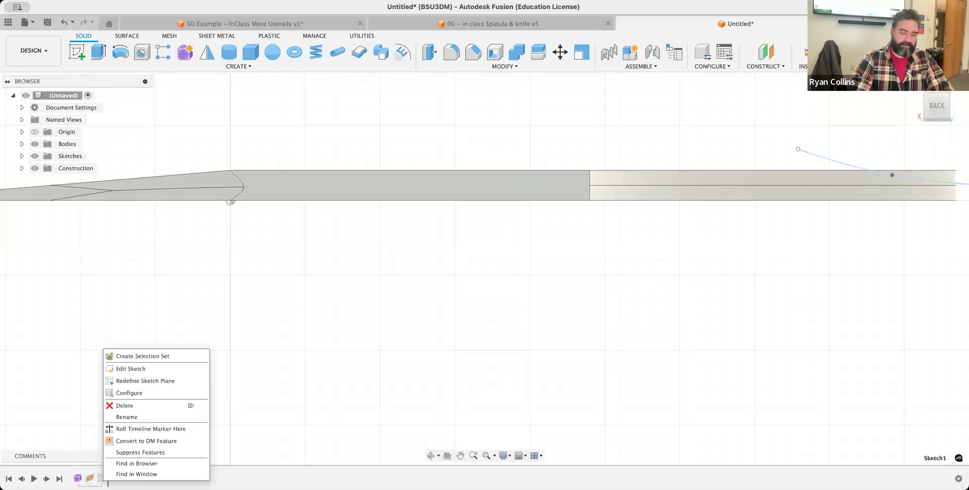
click(142, 371)
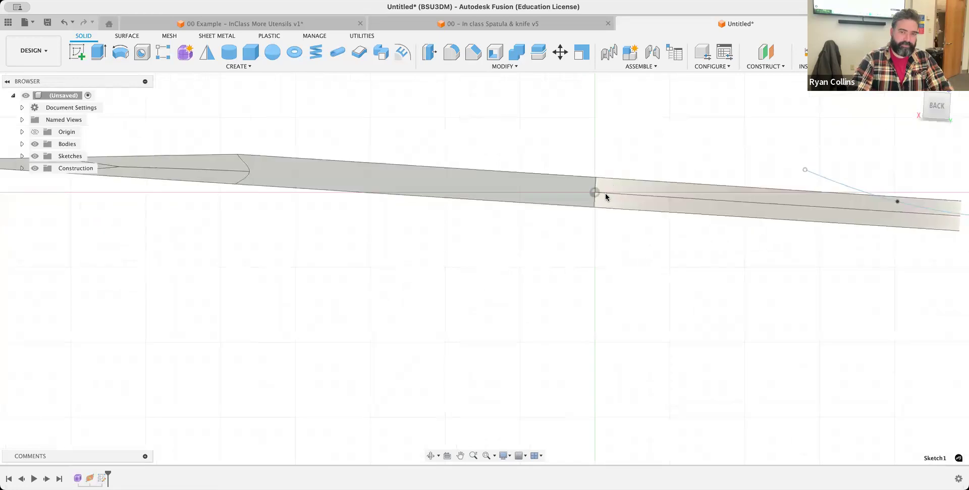
click(588, 173)
key(m)
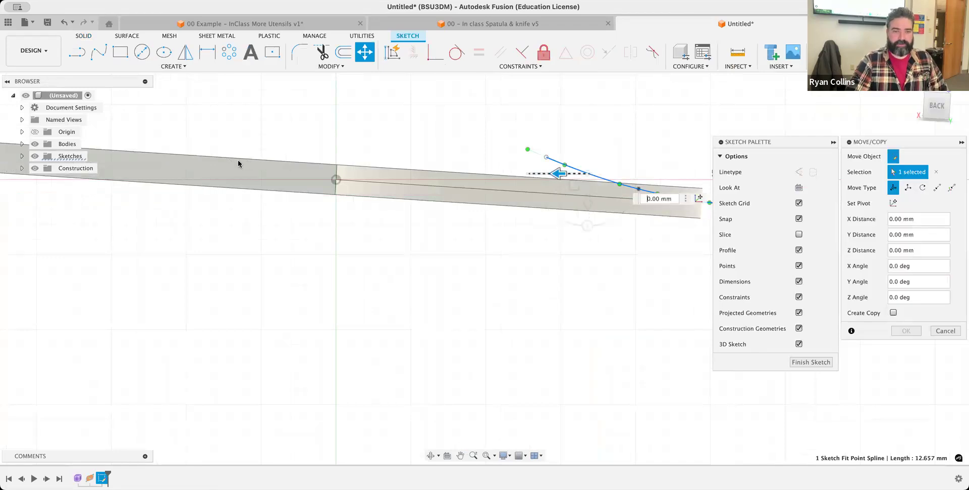
text(22)
drag(244, 187, 199, 161)
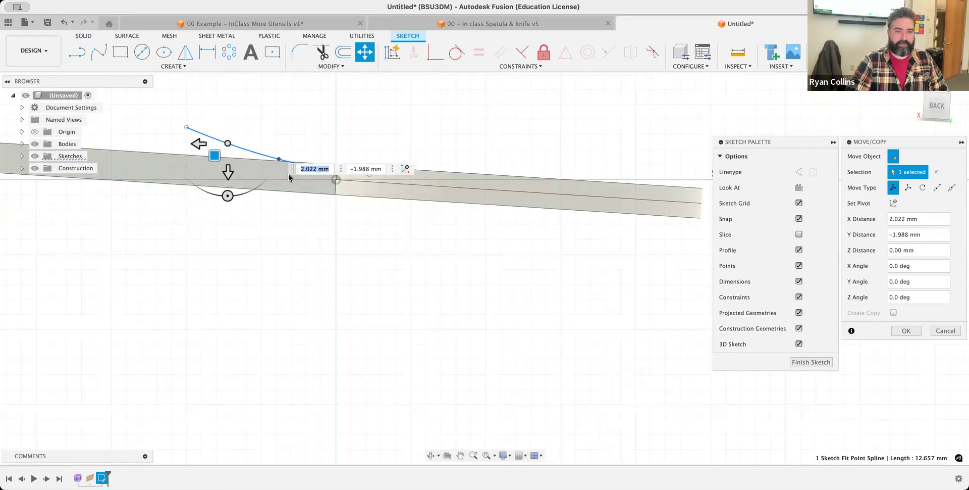
drag(214, 155, 205, 159)
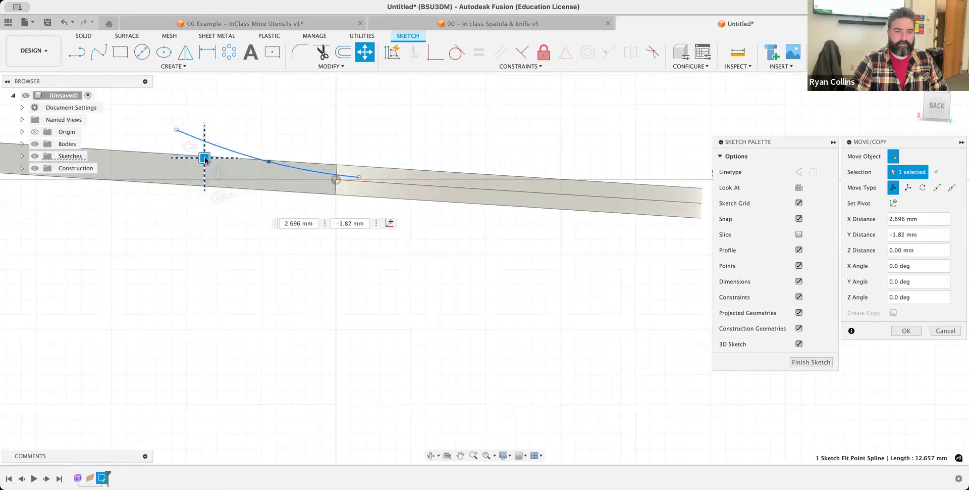
click(907, 331)
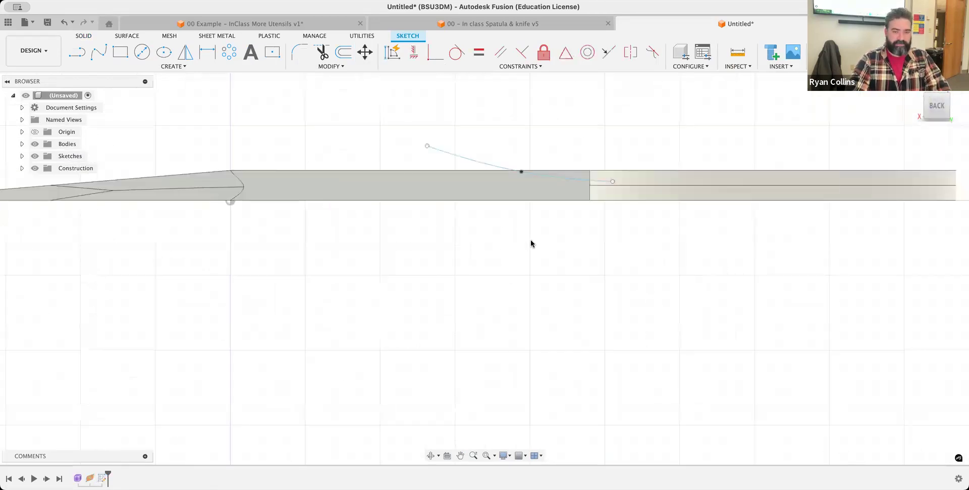
mouse_move(512, 253)
shift+middle_down()
mouse_move(499, 248)
mouse_move(504, 225)
mouse_move(506, 237)
mouse_move(456, 260)
mouse_move(231, 258)
shift+middle_up()
shift+middle_drag(174, 221, 166, 223)
scroll(150, 325, up, 5)
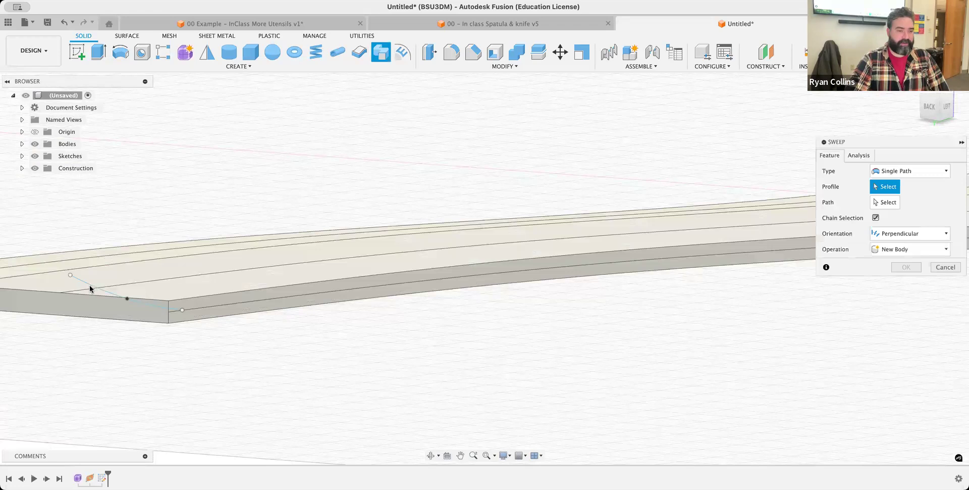
click(935, 269)
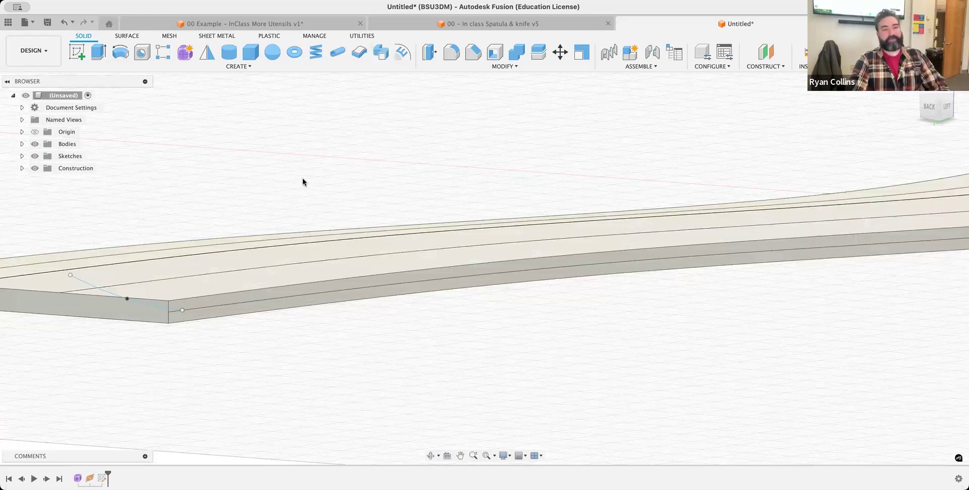
Reopen the sketch and offset the spline about 2.473 mm to the outer side, away from the knife body
right_click(103, 477)
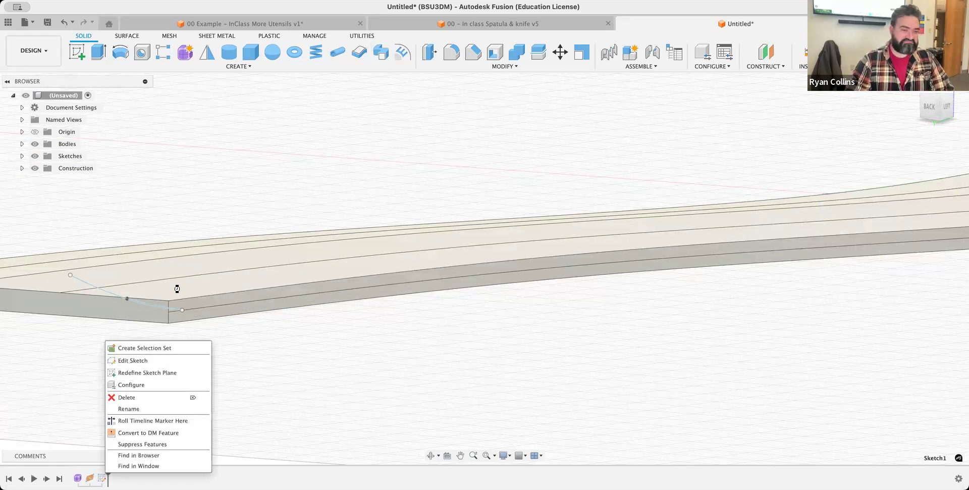
click(133, 360)
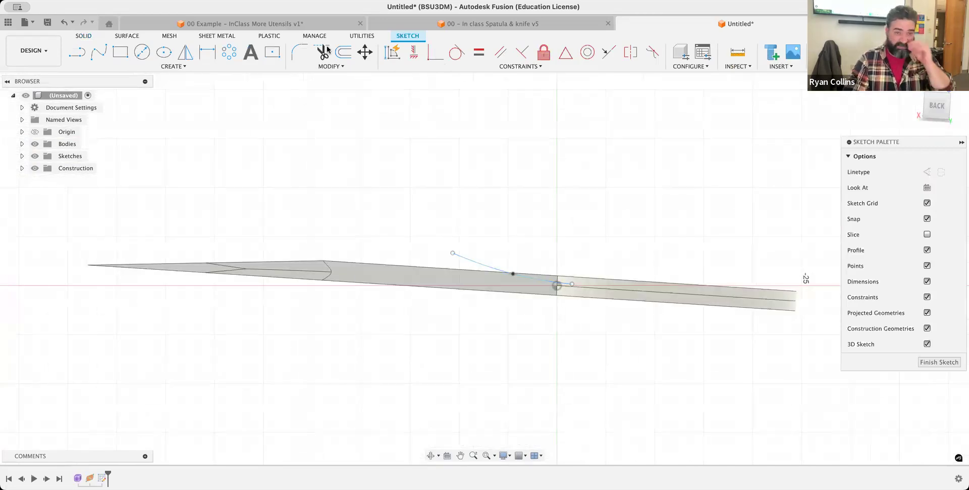
key(o)
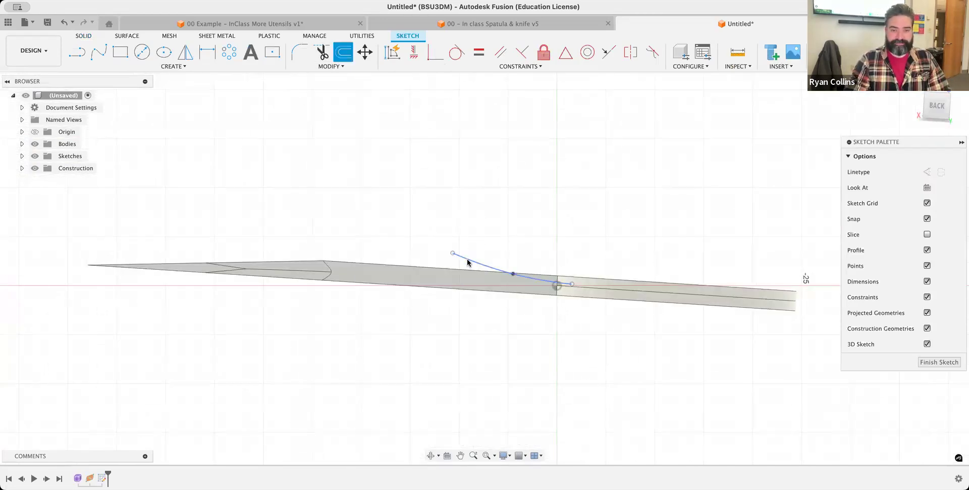
click(467, 262)
drag(474, 256, 480, 228)
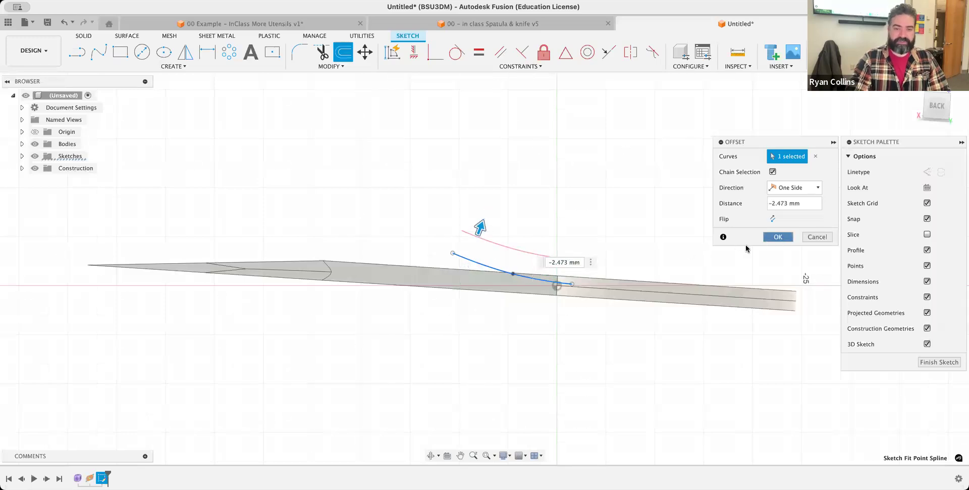
click(778, 237)
Connect both pairs of spline endpoints with straight lines to form a closed profile, and finish the sketch
click(76, 52)
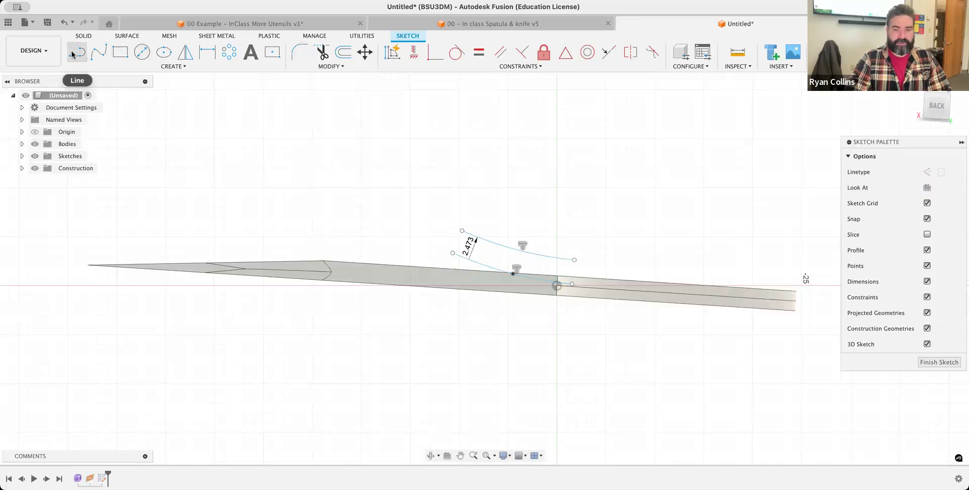
click(453, 253)
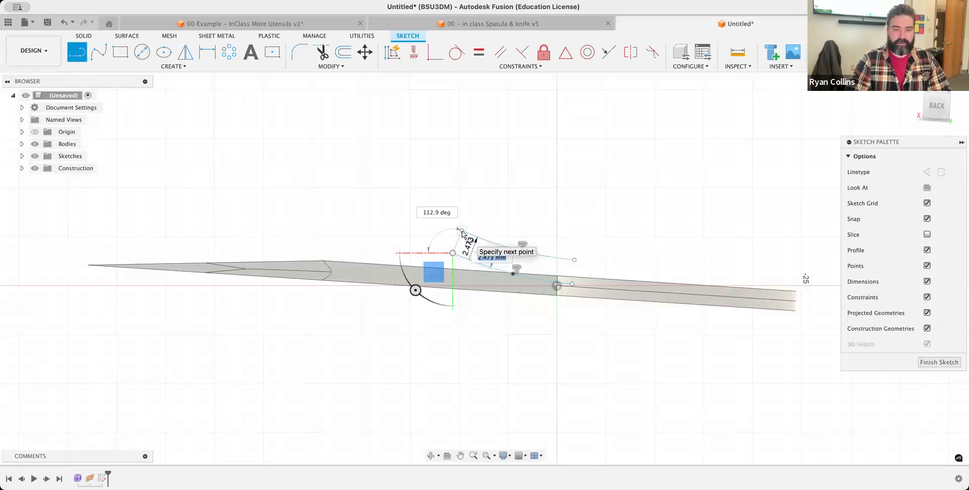
click(462, 231)
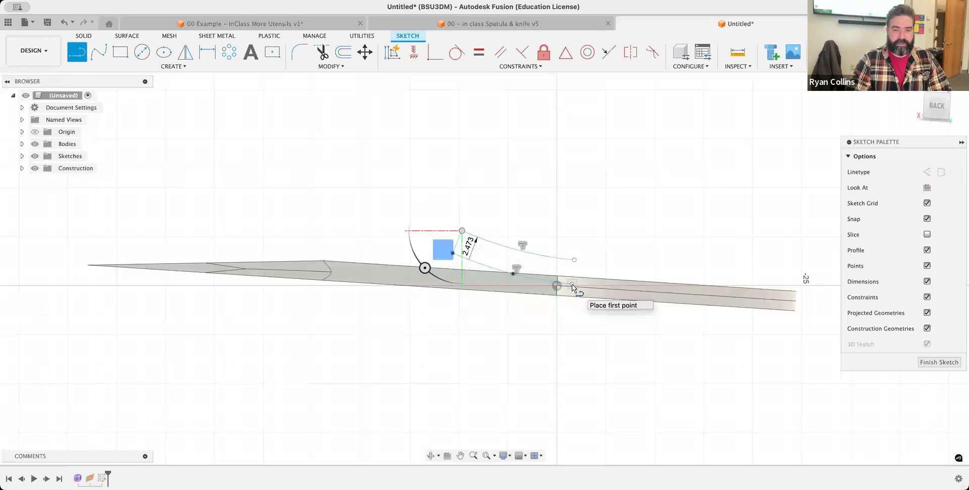
click(573, 285)
click(574, 260)
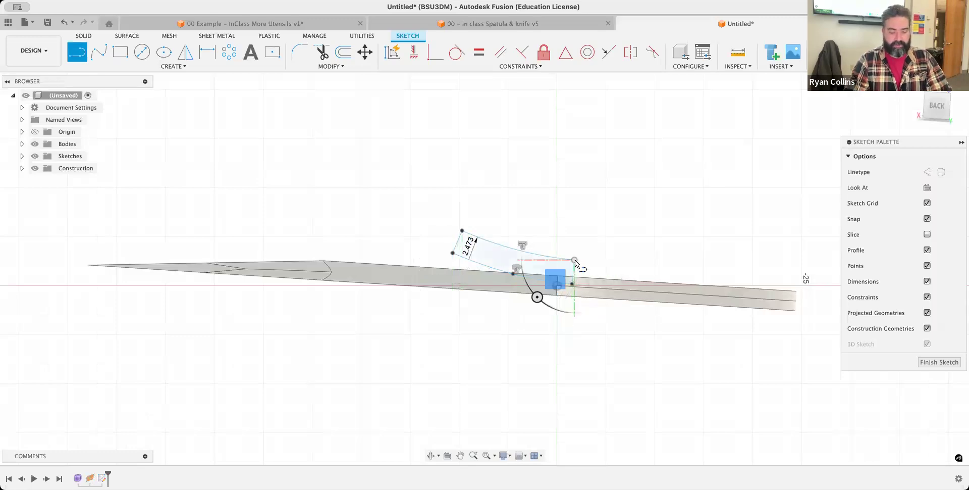
key(Escape)
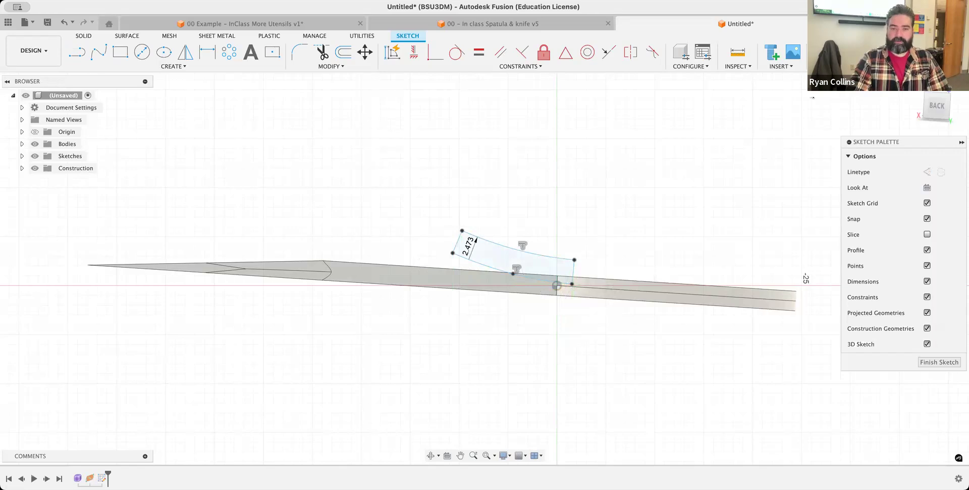
click(853, 54)
Set up a single-path sweep cut of the closed spline profile along the middle edge of the knife's thick side
mouse_move(688, 231)
middle_down()
mouse_move(687, 242)
mouse_move(730, 184)
mouse_move(601, 320)
middle_up()
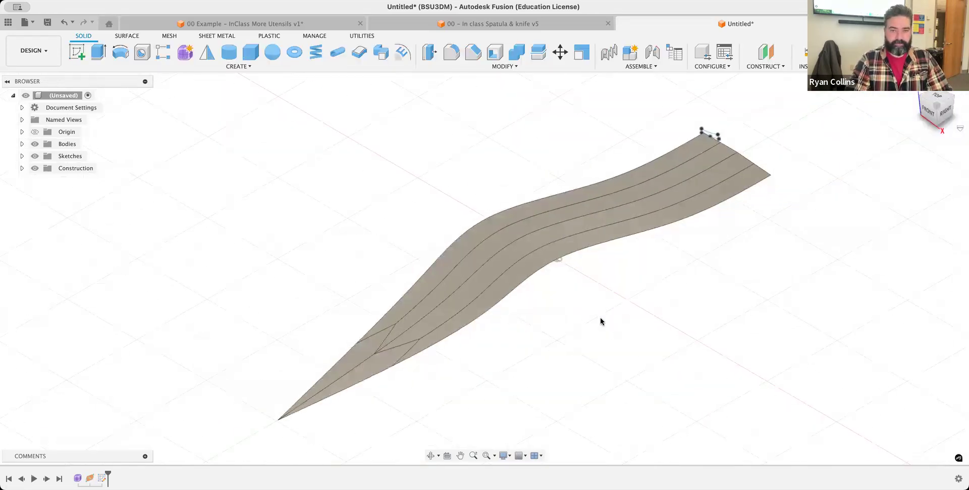
shift+middle_drag(553, 277, 741, 277)
scroll(254, 374, up, 8)
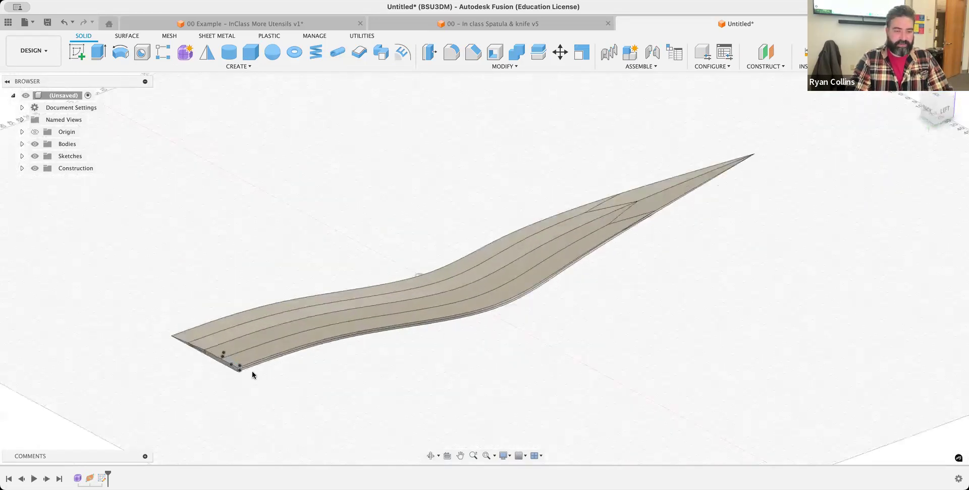
middle_drag(432, 328, 531, 291)
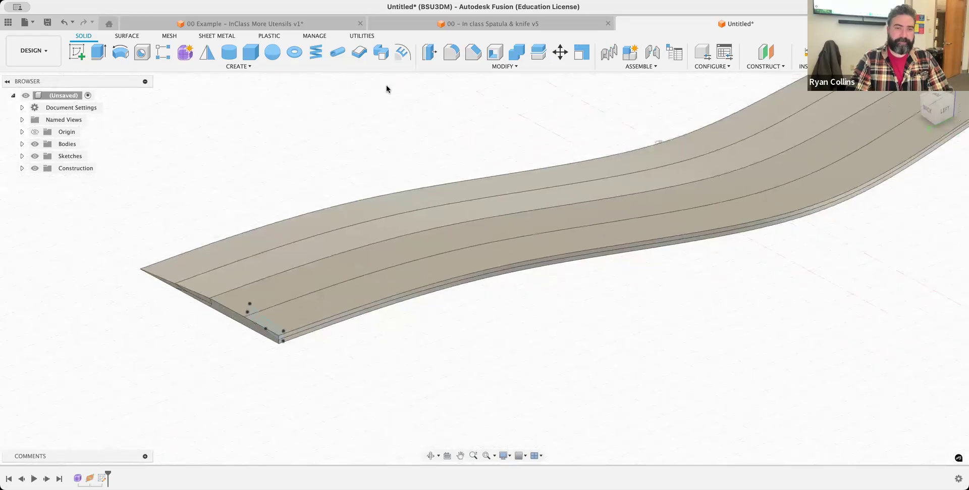
click(383, 53)
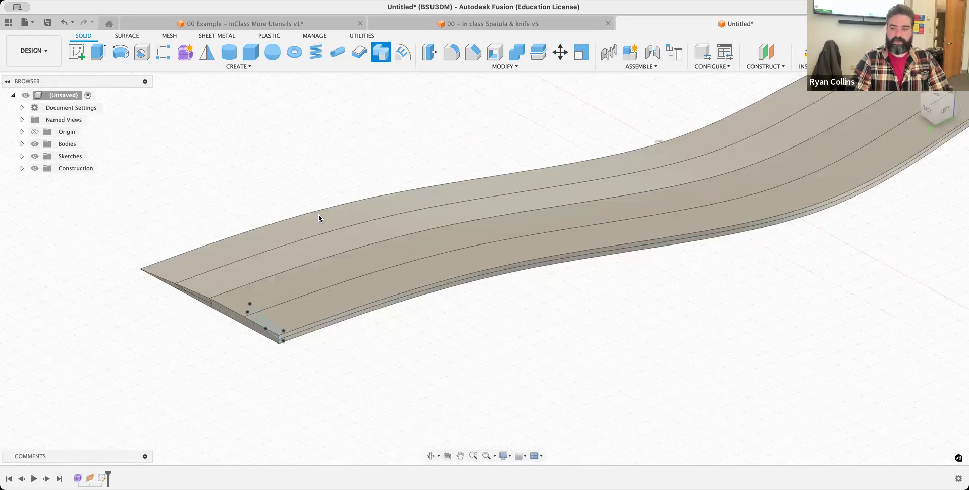
click(261, 322)
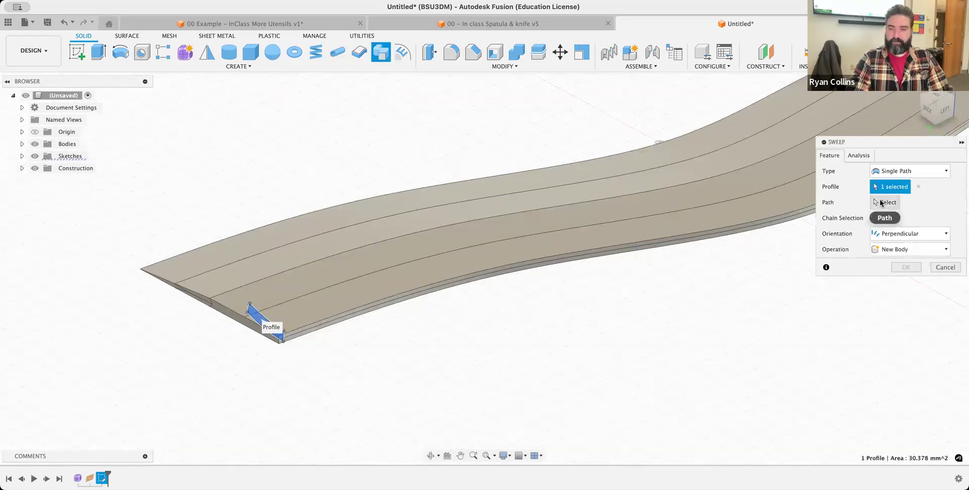
scroll(289, 328, up, 5)
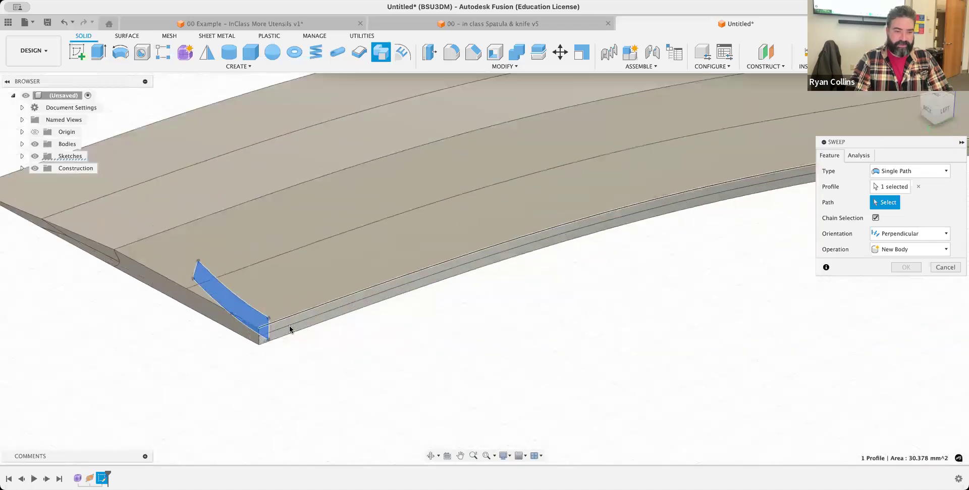
click(290, 331)
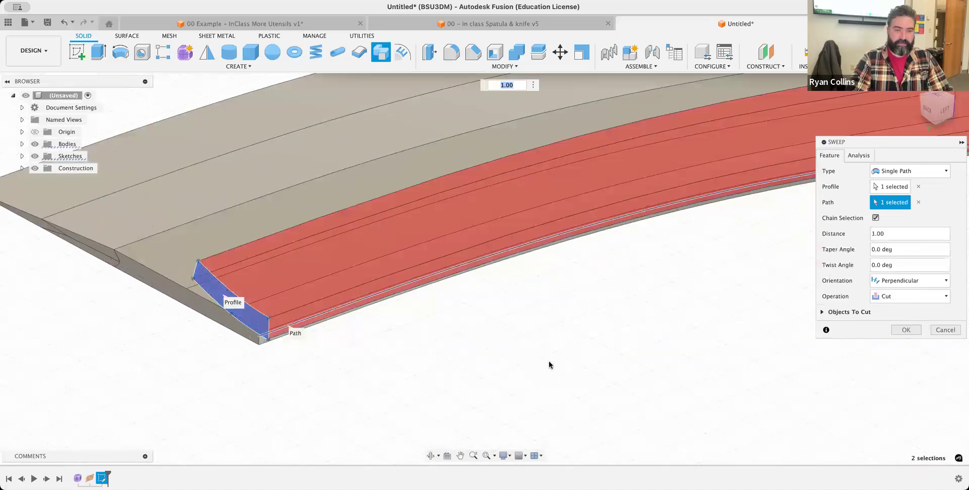
Extend the sweep cut to a distance of 1.562 so it runs past the knife's tip, complete it and inspect the bevel
scroll(695, 313, down, 10)
middle_drag(448, 318, 174, 323)
middle_drag(750, 260, 708, 259)
middle_drag(686, 295, 474, 288)
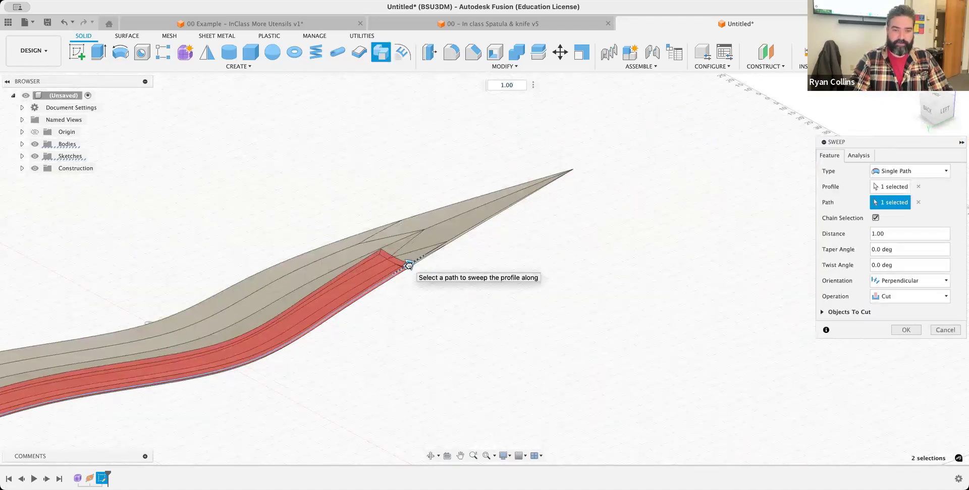
drag(409, 263, 650, 188)
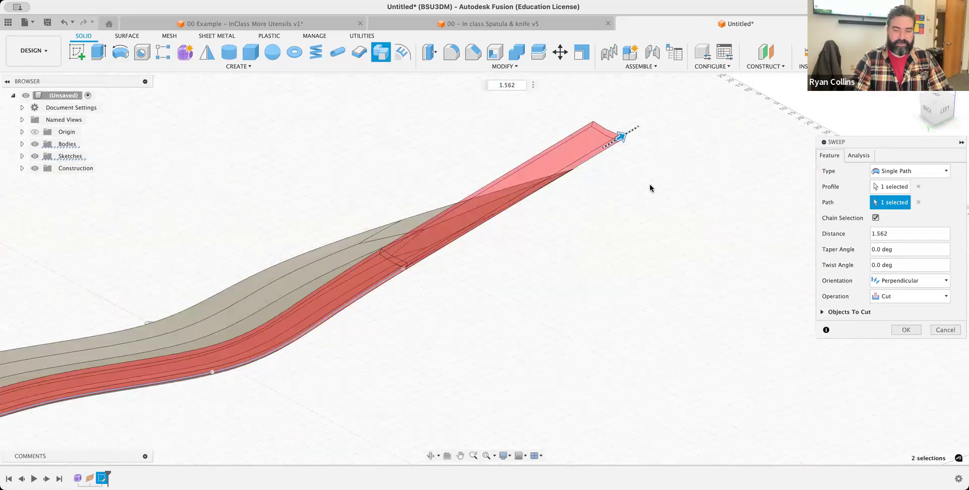
click(905, 329)
shift+middle_drag(354, 328, 242, 352)
scroll(171, 362, up, 5)
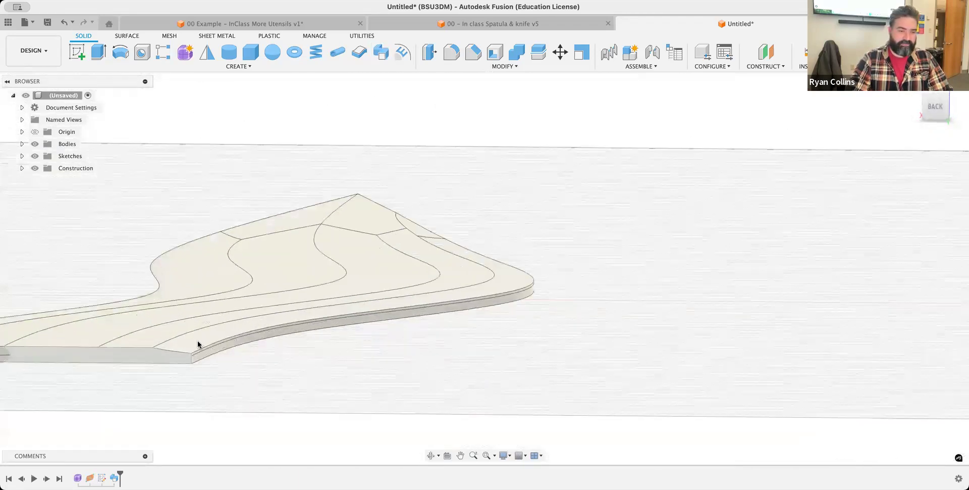
scroll(197, 344, up, 2)
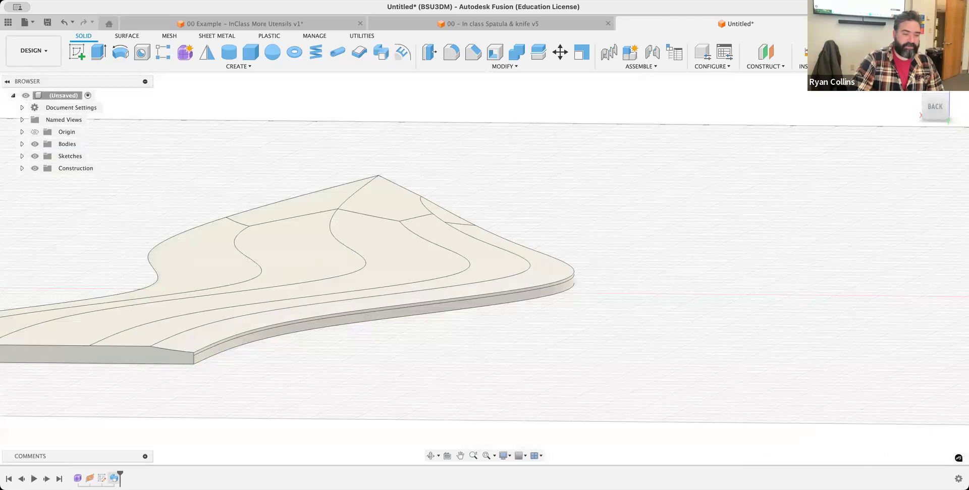
right_click(101, 477)
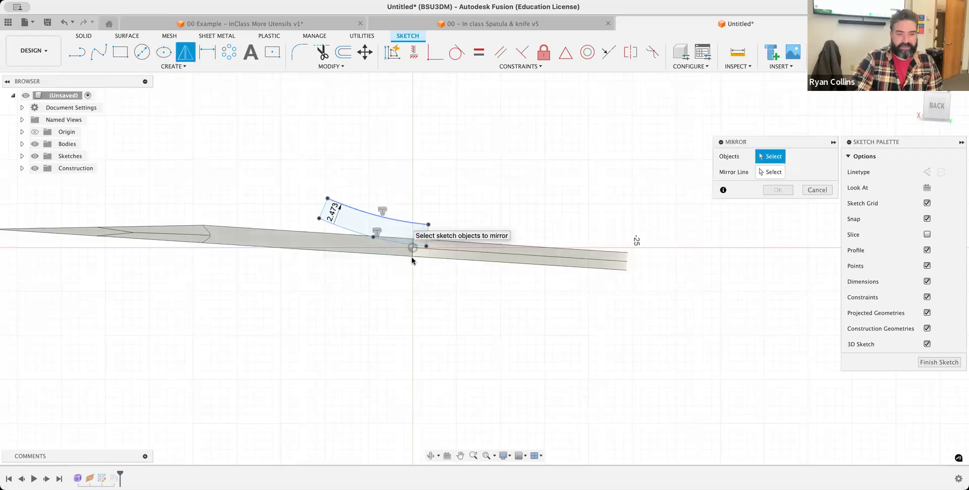
click(819, 189)
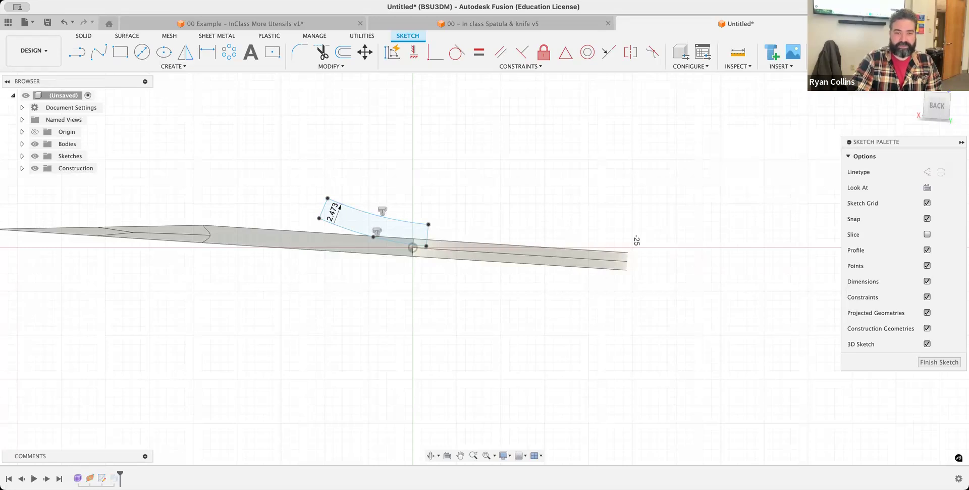
click(867, 52)
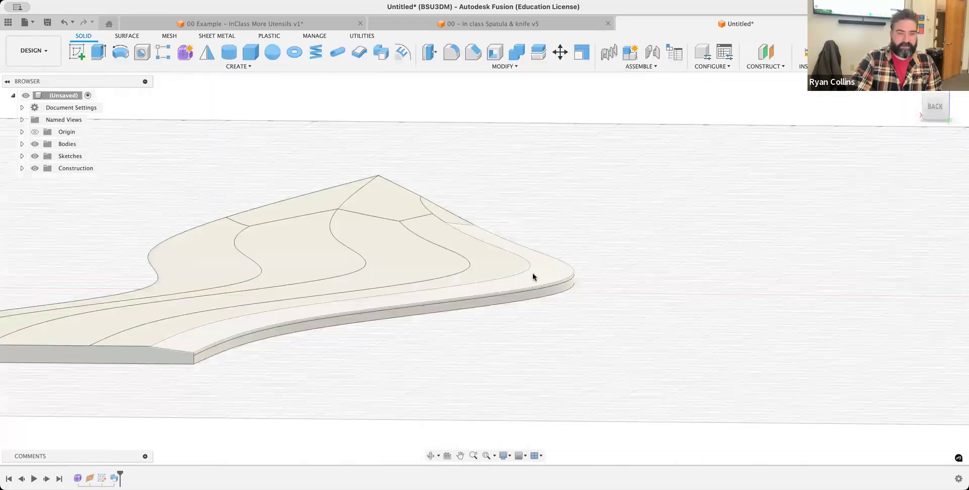
middle_drag(268, 284, 521, 288)
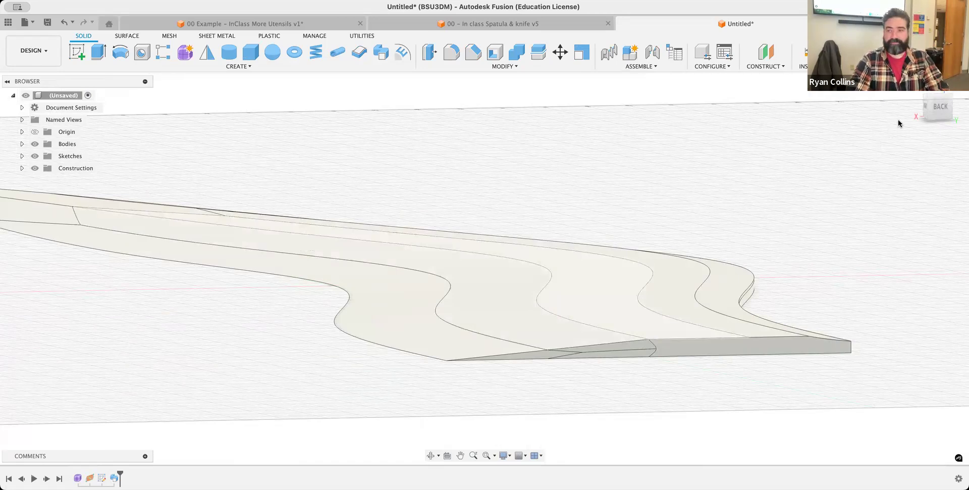
click(915, 86)
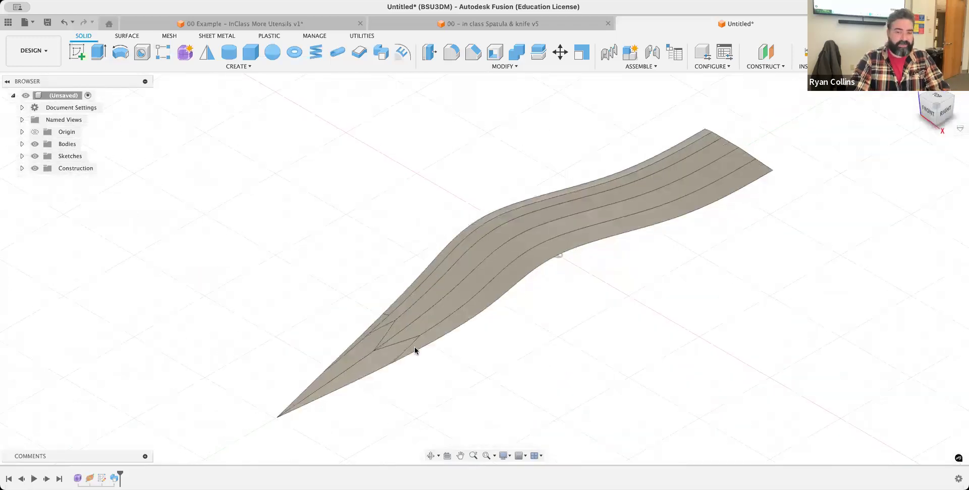